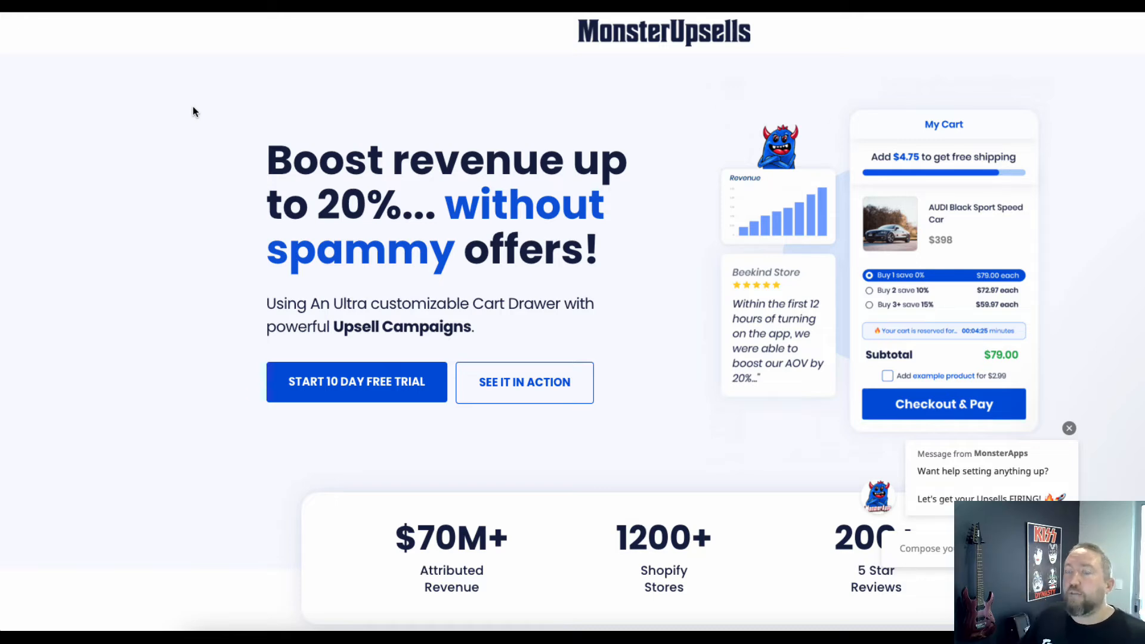
Look over the MonsterUpsells landing page, including its revenue claims and the feature overview
{"action": "scroll", "coordinate": [190, 125], "scroll_direction": "down", "scroll_amount": 6}
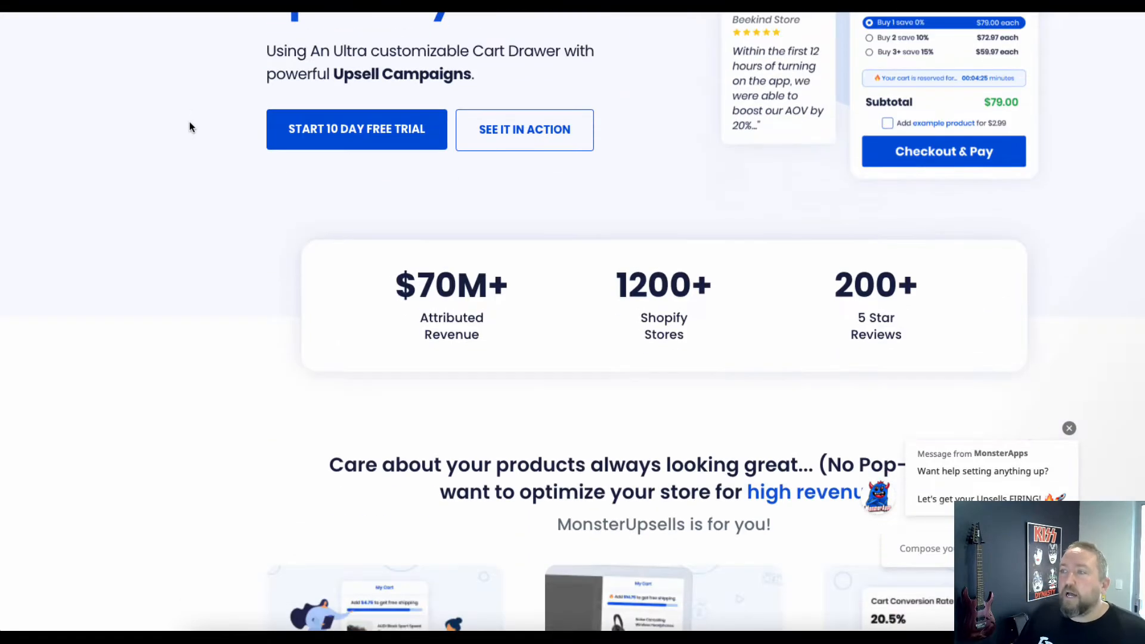
{"action": "scroll", "coordinate": [188, 126], "scroll_direction": "down", "scroll_amount": 7}
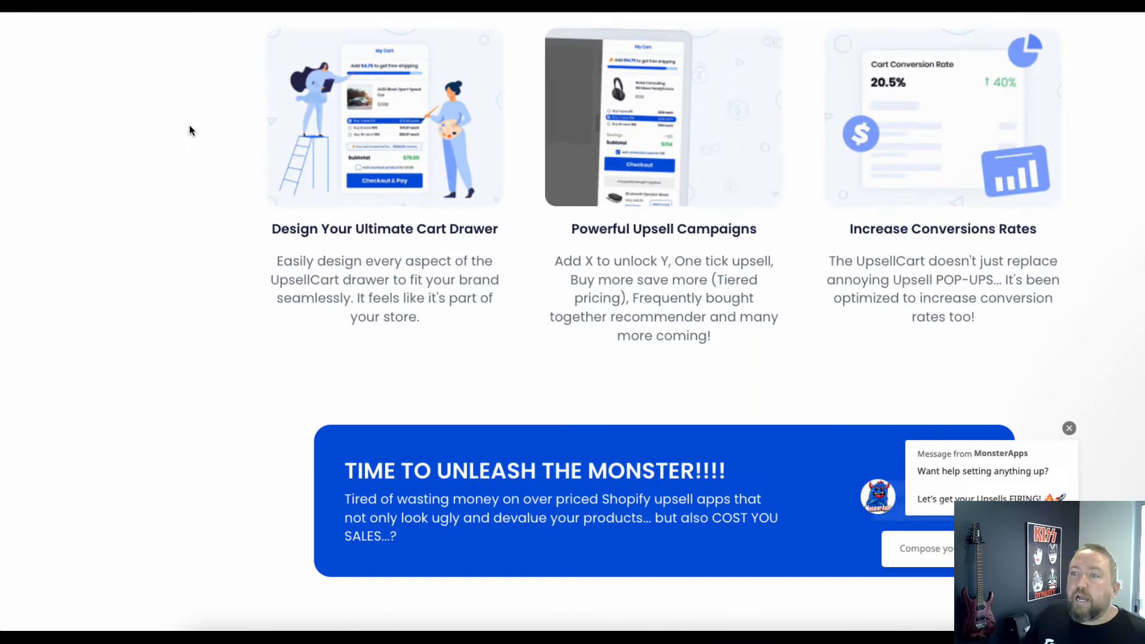
{"action": "scroll", "coordinate": [207, 182], "scroll_direction": "up", "scroll_amount": 12}
{"action": "scroll", "coordinate": [207, 182], "scroll_direction": "up", "scroll_amount": 1}
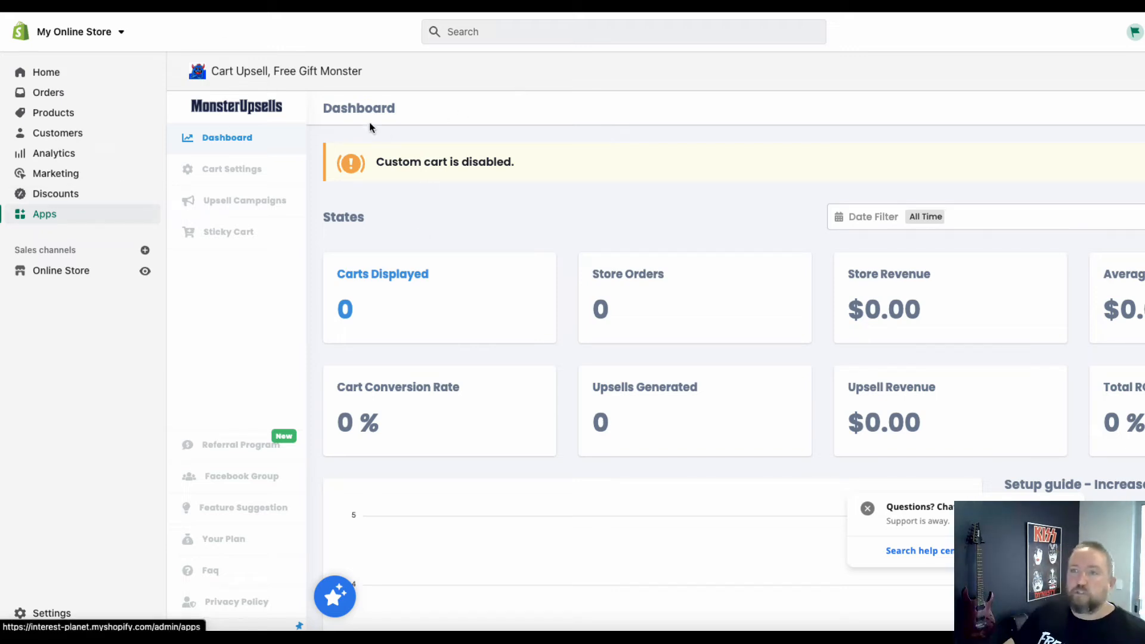
Open the app's cart settings and enable the custom cart
{"action": "left_click", "coordinate": [229, 170]}
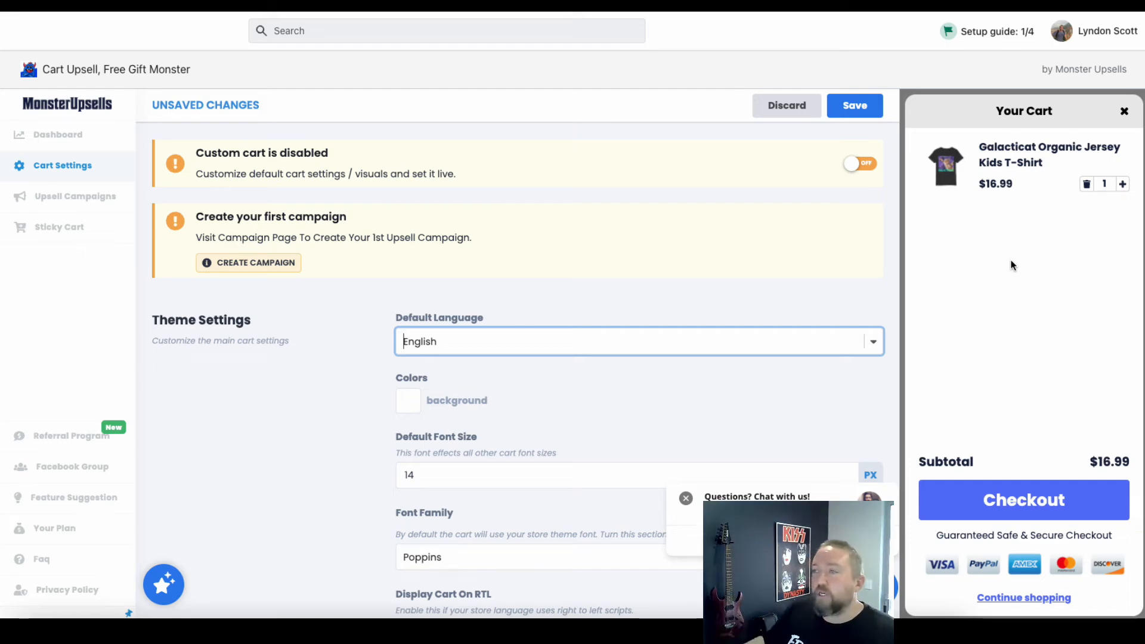
{"action": "left_click", "coordinate": [863, 163]}
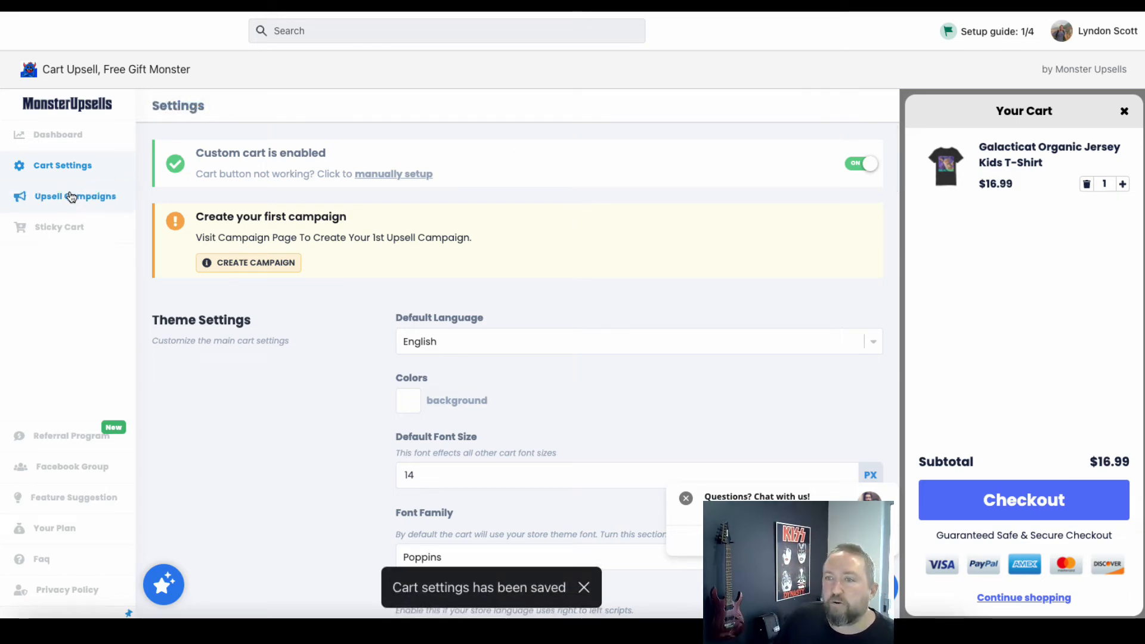
Review the cart settings from theme, header and cart setup to scarcity timer and custom CSS, dismissing the support chat prompt
{"action": "scroll", "coordinate": [351, 248], "scroll_direction": "down", "scroll_amount": 3}
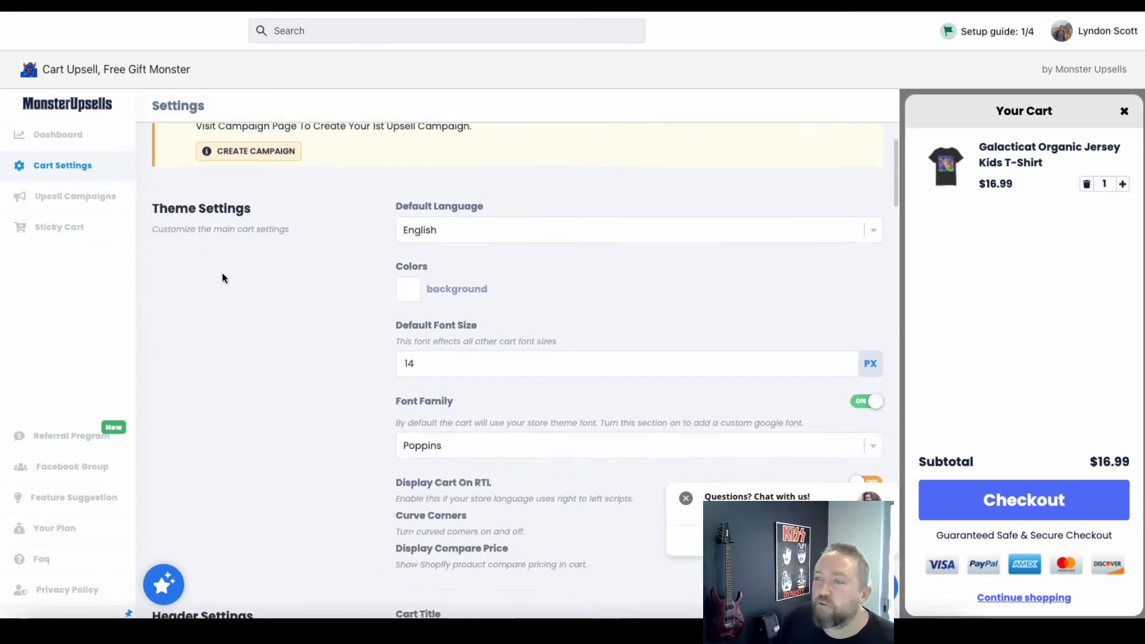
{"action": "scroll", "coordinate": [449, 230], "scroll_direction": "down", "scroll_amount": 5}
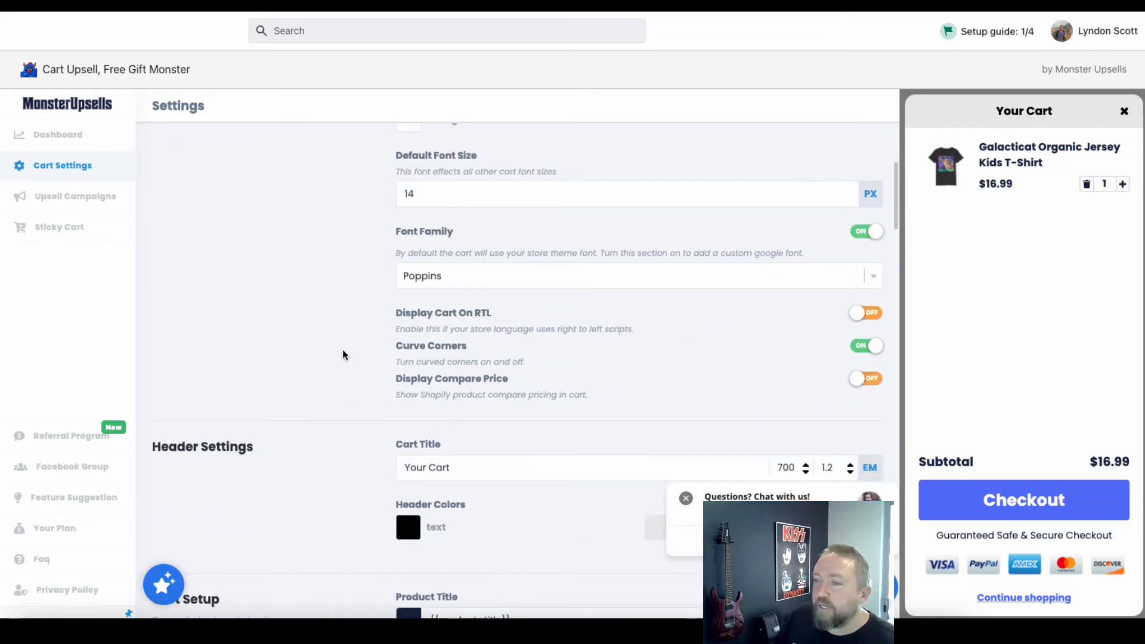
{"action": "scroll", "coordinate": [447, 248], "scroll_direction": "down", "scroll_amount": 8}
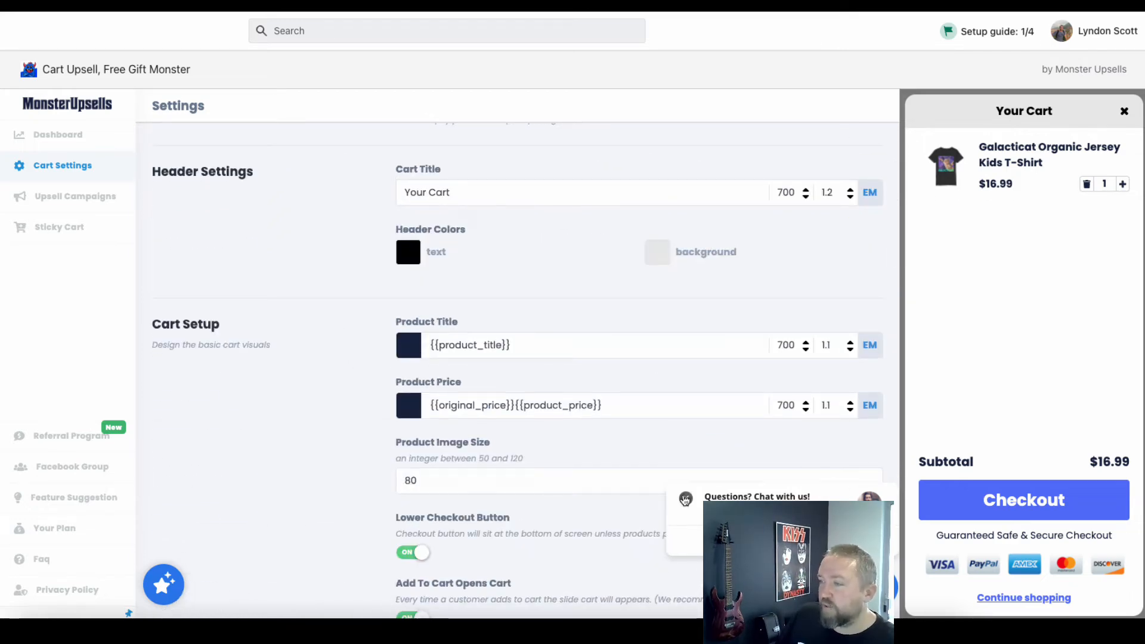
{"action": "left_click", "coordinate": [686, 498]}
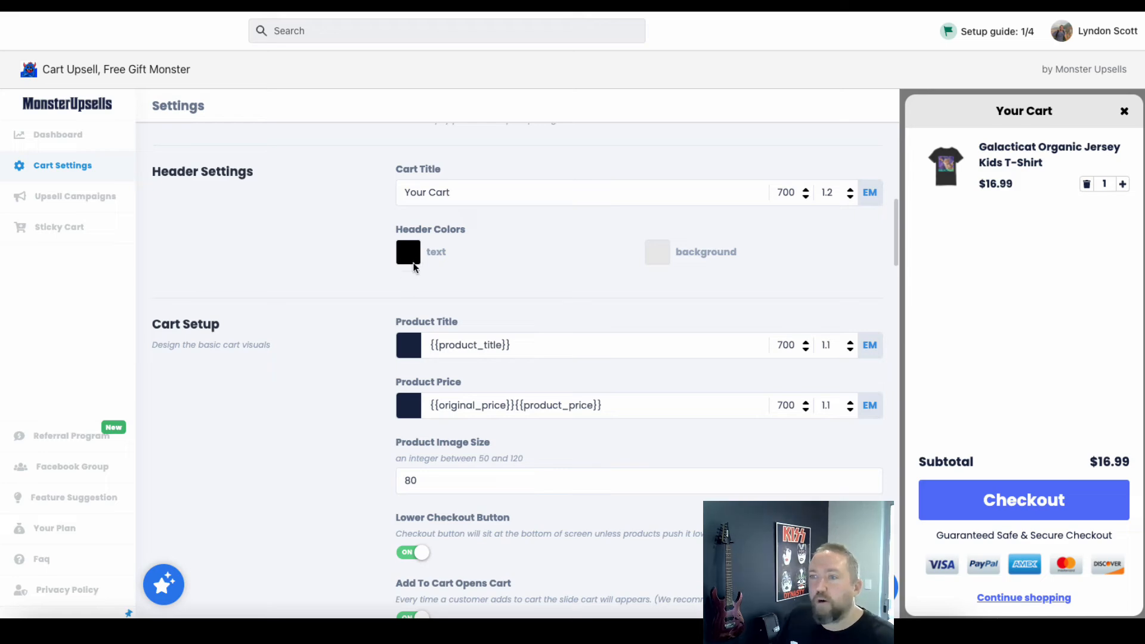
{"action": "scroll", "coordinate": [306, 335], "scroll_direction": "down", "scroll_amount": 1}
{"action": "scroll", "coordinate": [305, 340], "scroll_direction": "down", "scroll_amount": 10}
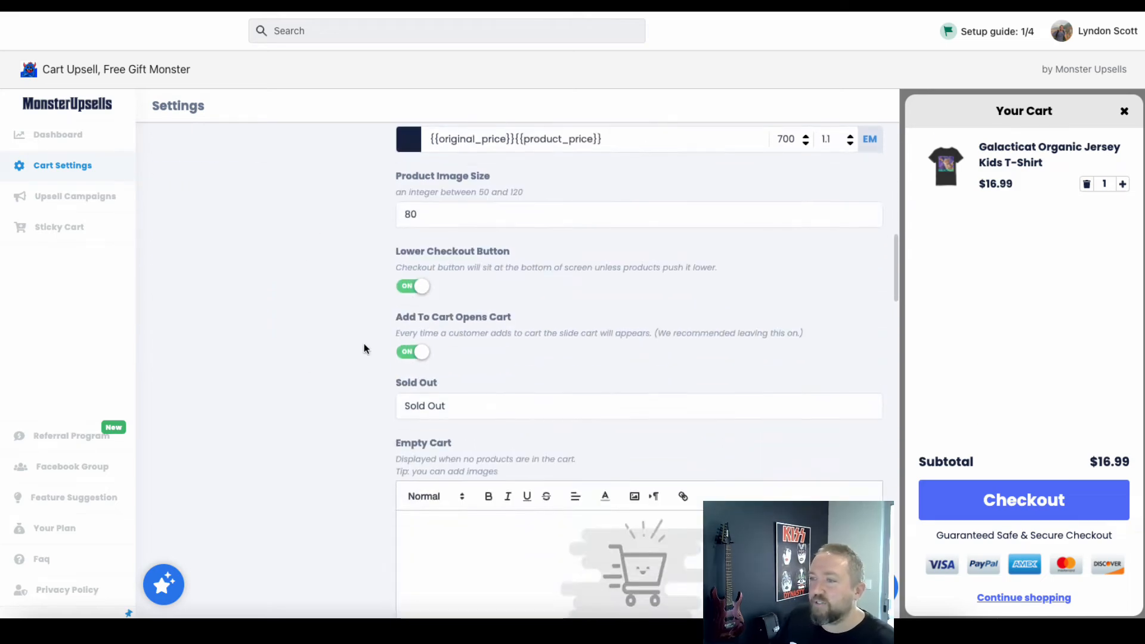
{"action": "scroll", "coordinate": [445, 306], "scroll_direction": "down", "scroll_amount": 20}
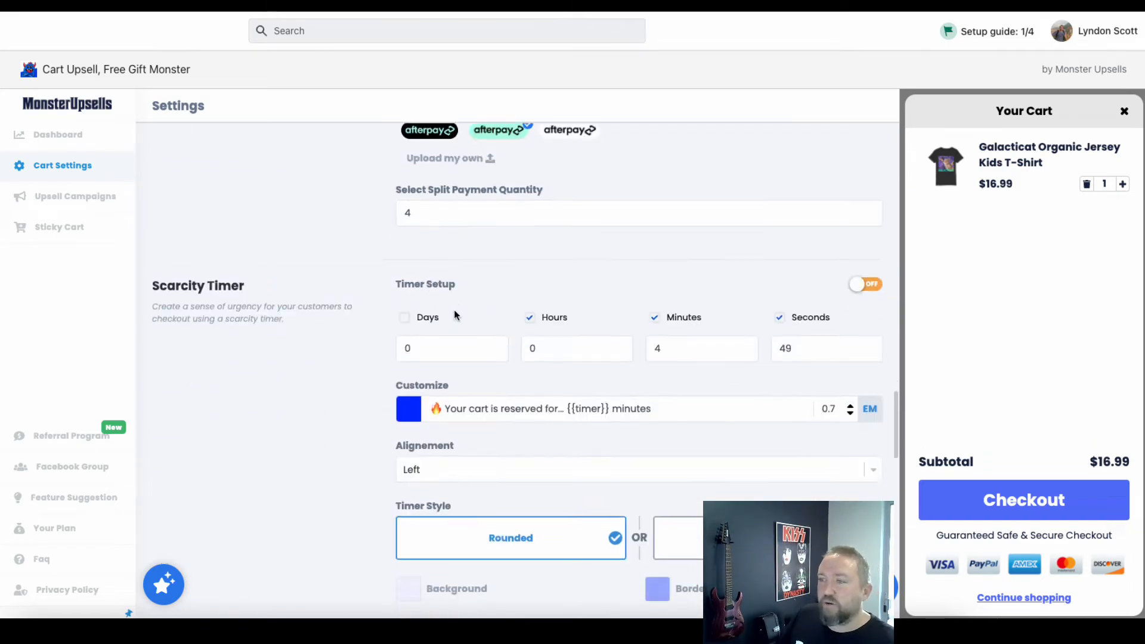
{"action": "scroll", "coordinate": [532, 314], "scroll_direction": "down", "scroll_amount": 3}
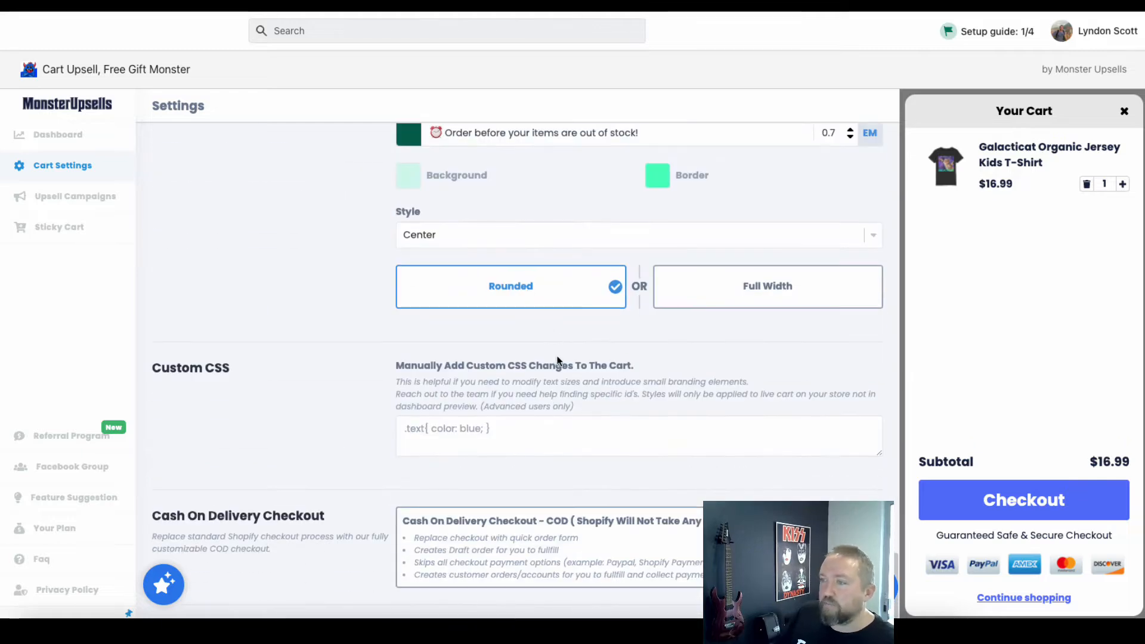
{"action": "scroll", "coordinate": [557, 361], "scroll_direction": "up", "scroll_amount": 20}
{"action": "scroll", "coordinate": [557, 361], "scroll_direction": "up", "scroll_amount": 5}
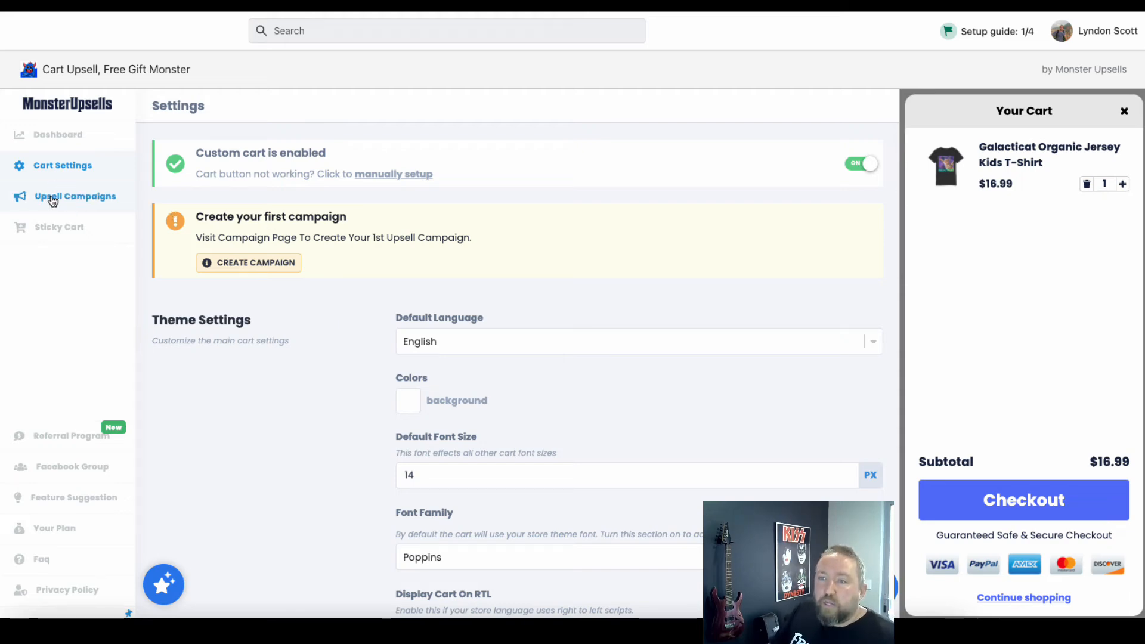
Start a new upsell campaign of the One Tick Upsell type and turn on its example product offer in the preview cart
{"action": "left_click", "coordinate": [84, 198]}
{"action": "left_click", "coordinate": [620, 499]}
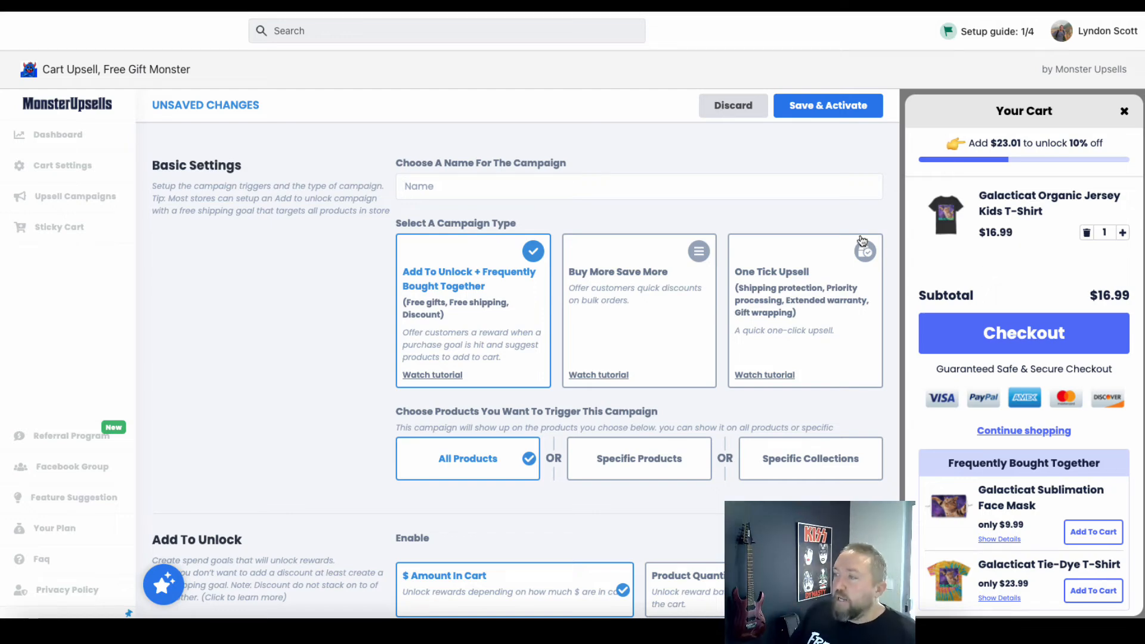
{"action": "left_click", "coordinate": [778, 268]}
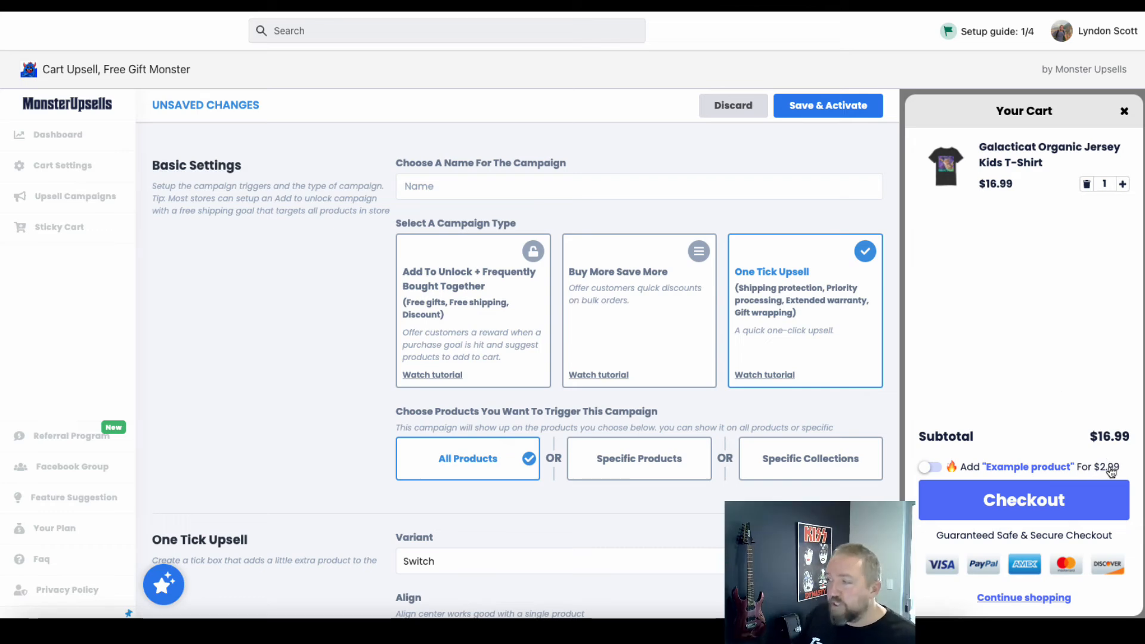
{"action": "left_click", "coordinate": [934, 471]}
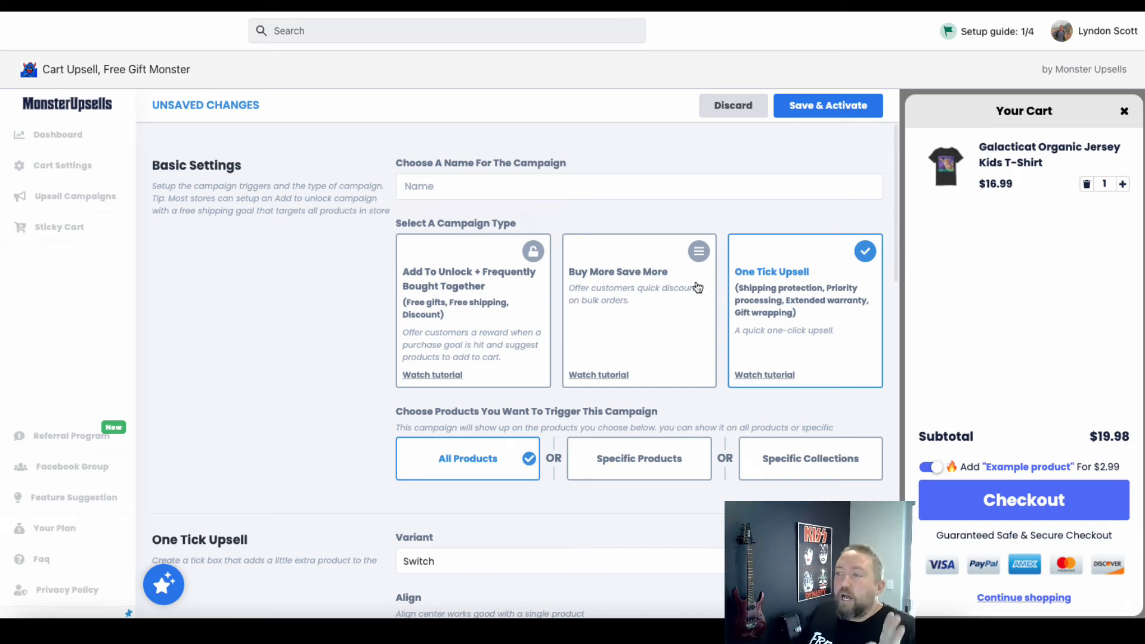
Change the campaign type to Add To Unlock + Frequently Bought Together and choose Free Shipping as the reward for reaching the goal
{"action": "left_click", "coordinate": [450, 284]}
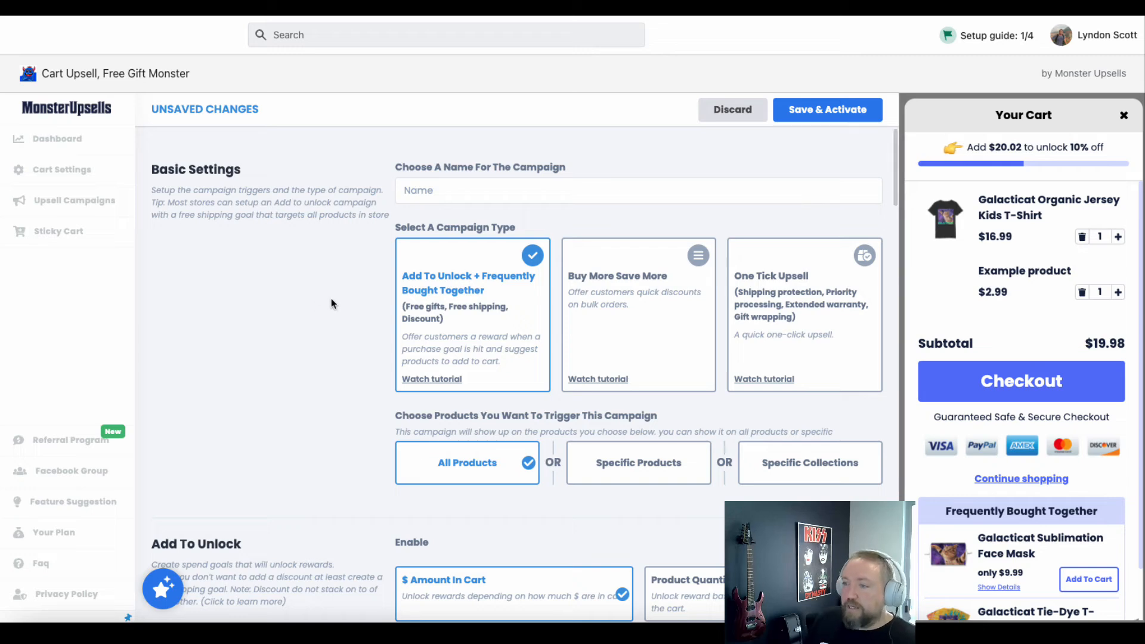
{"action": "scroll", "coordinate": [331, 298], "scroll_direction": "down", "scroll_amount": 3}
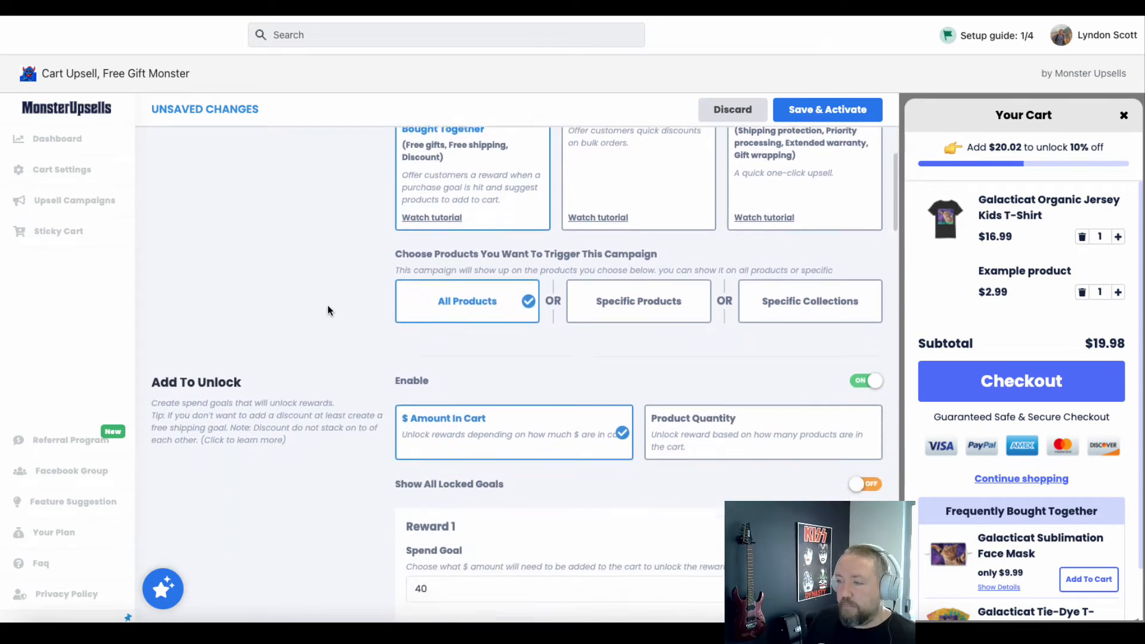
{"action": "scroll", "coordinate": [327, 310], "scroll_direction": "down", "scroll_amount": 10}
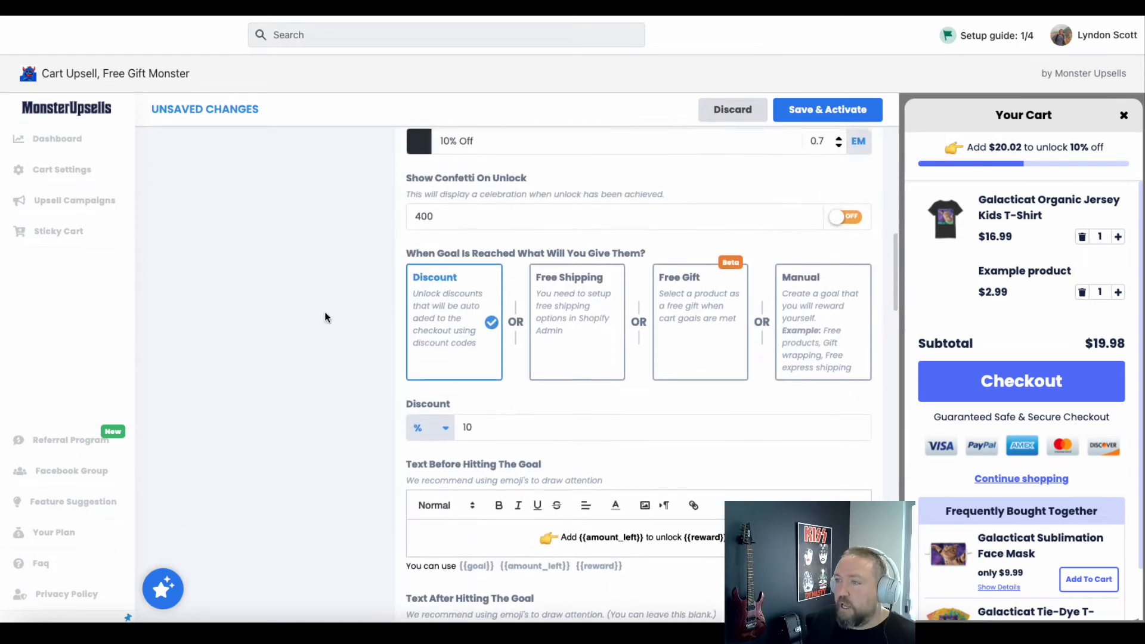
{"action": "left_click", "coordinate": [577, 309]}
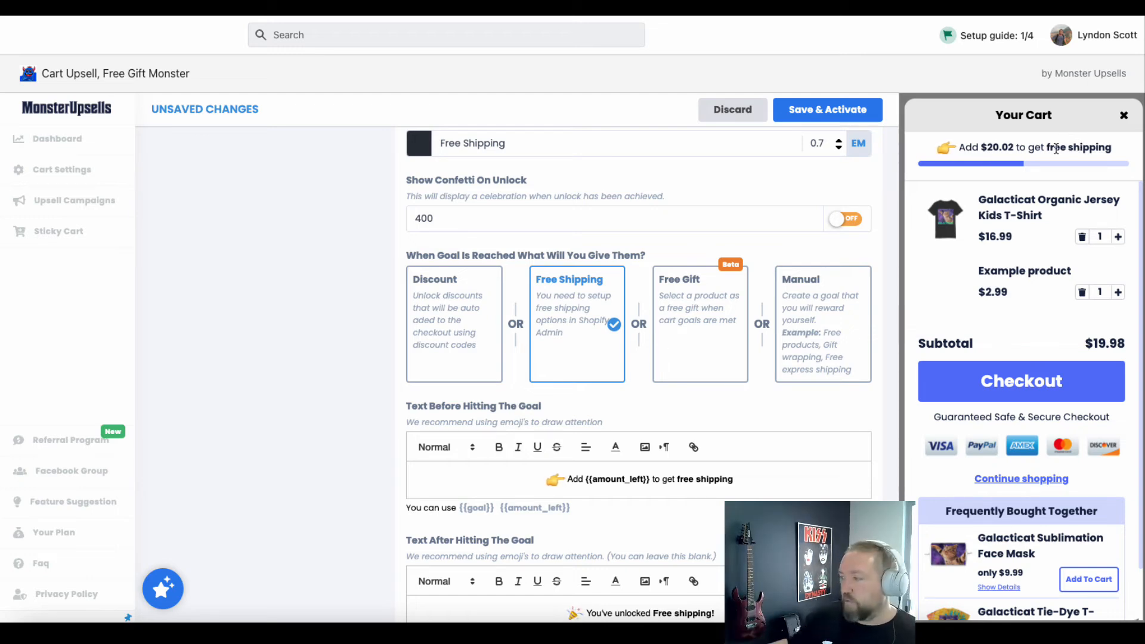
Examine the preview cart's free shipping progress message, cart items and Frequently Bought Together suggestions
{"action": "scroll", "coordinate": [1029, 548], "scroll_direction": "down", "scroll_amount": 1}
{"action": "scroll", "coordinate": [1030, 548], "scroll_direction": "down", "scroll_amount": 1}
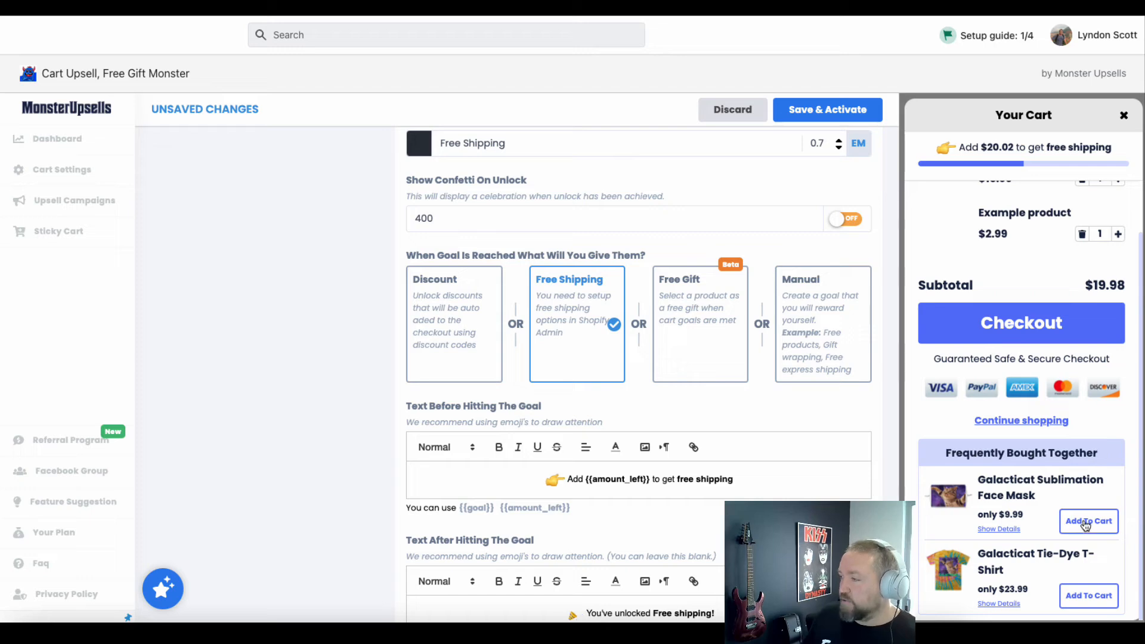
{"action": "scroll", "coordinate": [991, 515], "scroll_direction": "up", "scroll_amount": 1}
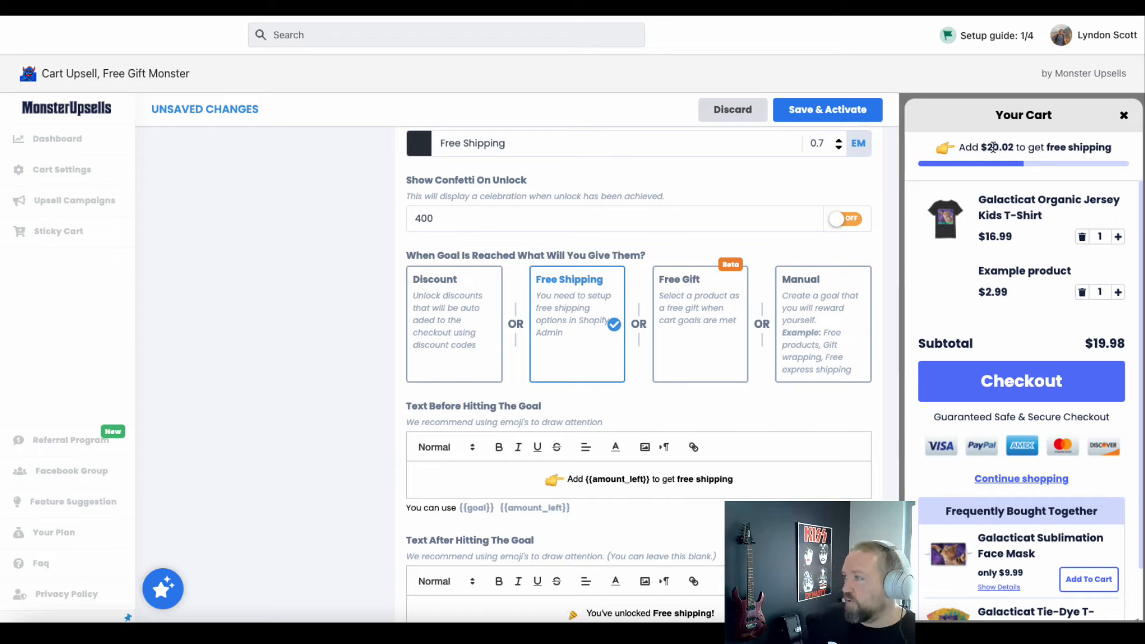
{"action": "scroll", "coordinate": [976, 246], "scroll_direction": "down", "scroll_amount": 1}
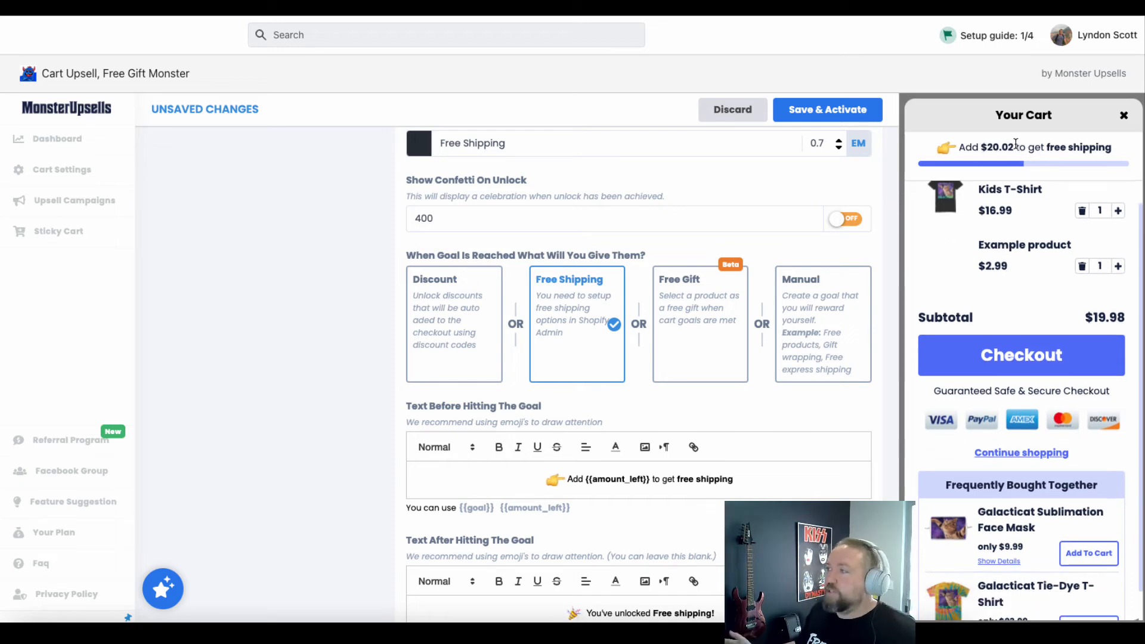
{"action": "scroll", "coordinate": [989, 376], "scroll_direction": "down", "scroll_amount": 1}
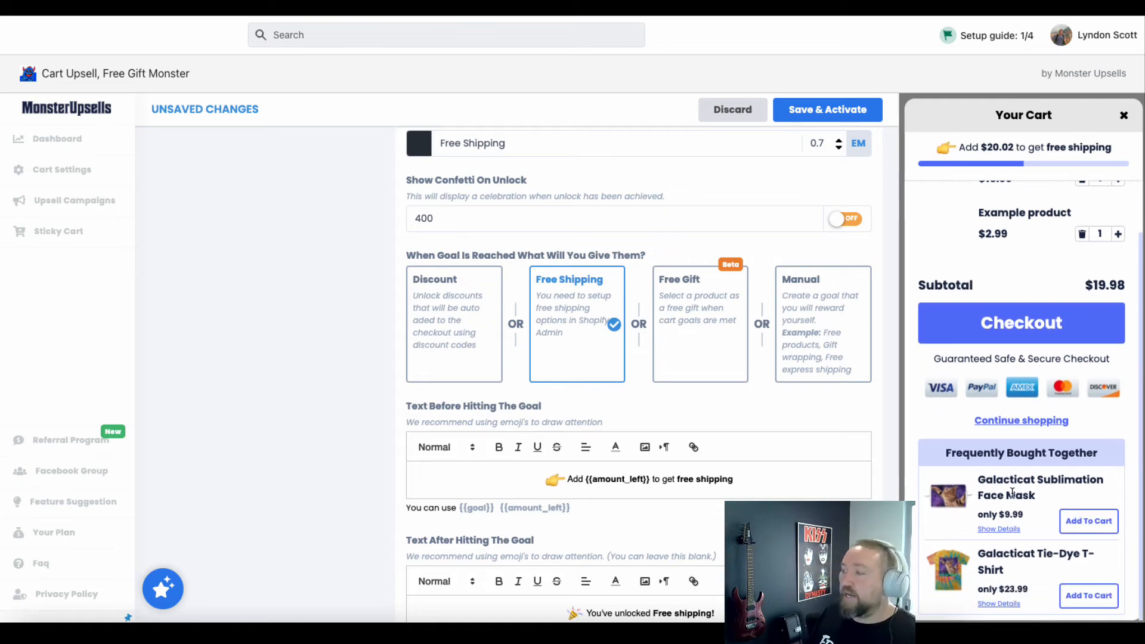
{"action": "scroll", "coordinate": [1019, 497], "scroll_direction": "up", "scroll_amount": 2}
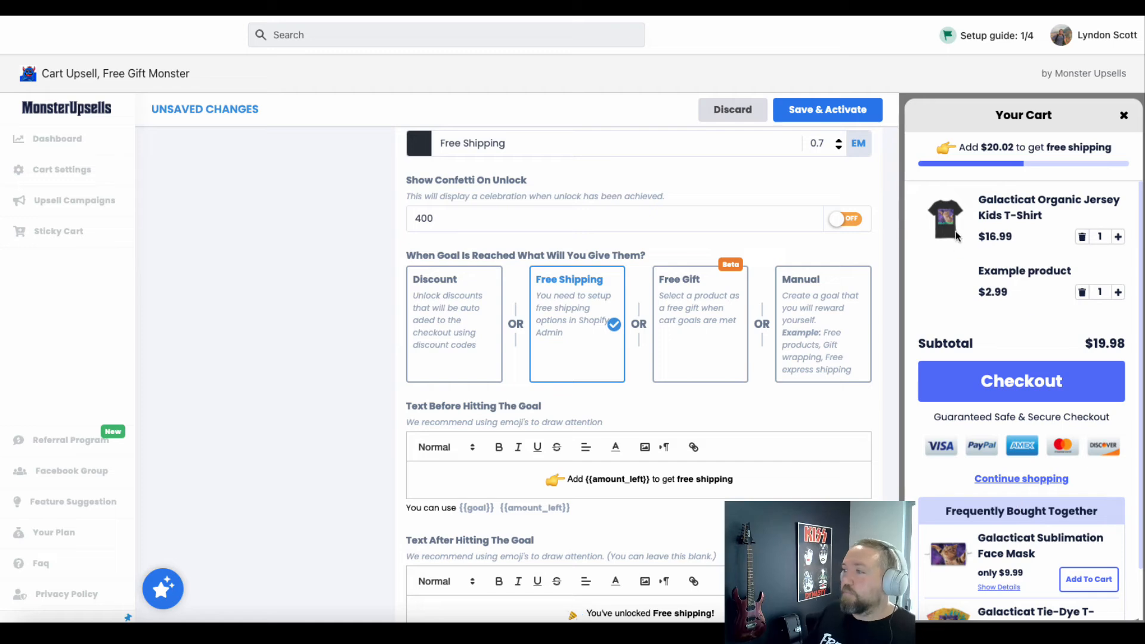
{"action": "scroll", "coordinate": [1005, 498], "scroll_direction": "down", "scroll_amount": 2}
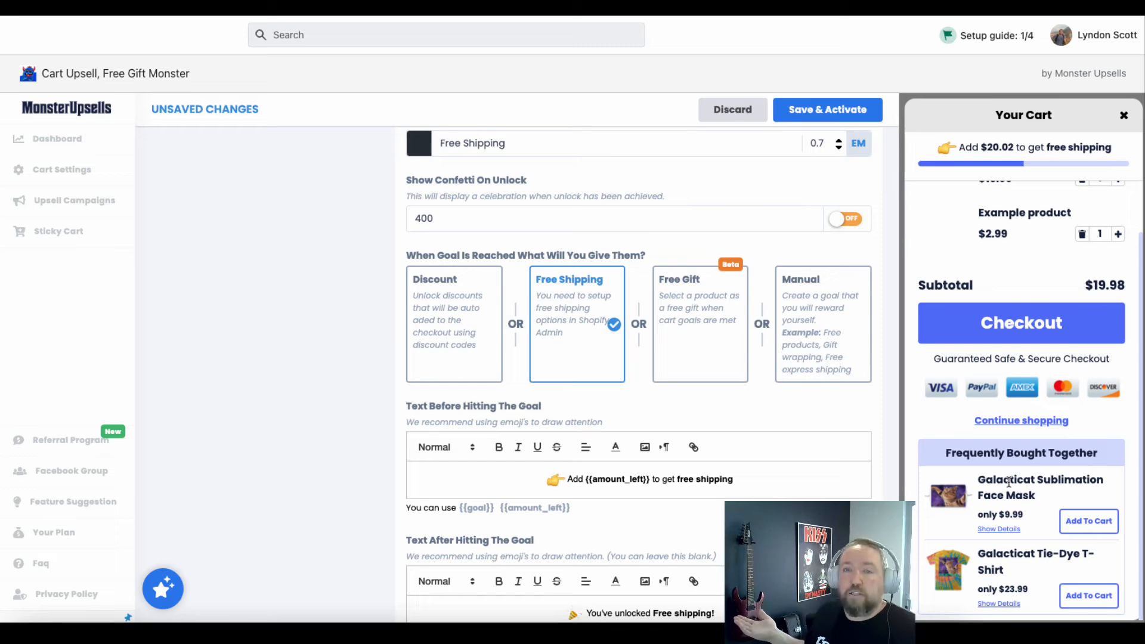
{"action": "scroll", "coordinate": [1015, 221], "scroll_direction": "up", "scroll_amount": 2}
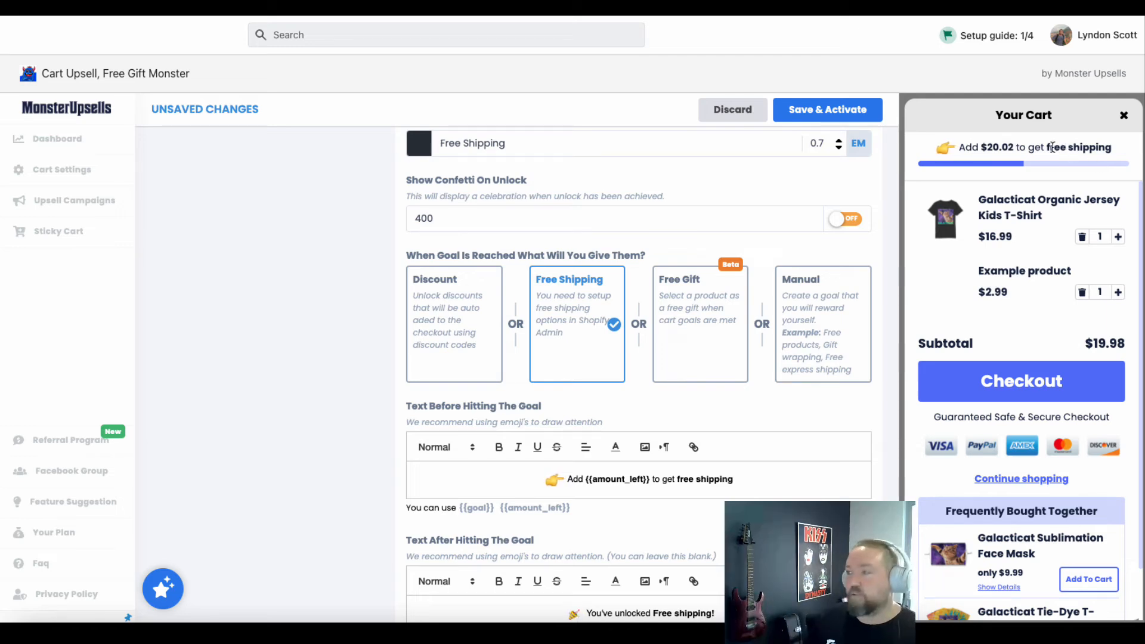
{"action": "scroll", "coordinate": [1003, 505], "scroll_direction": "down", "scroll_amount": 1}
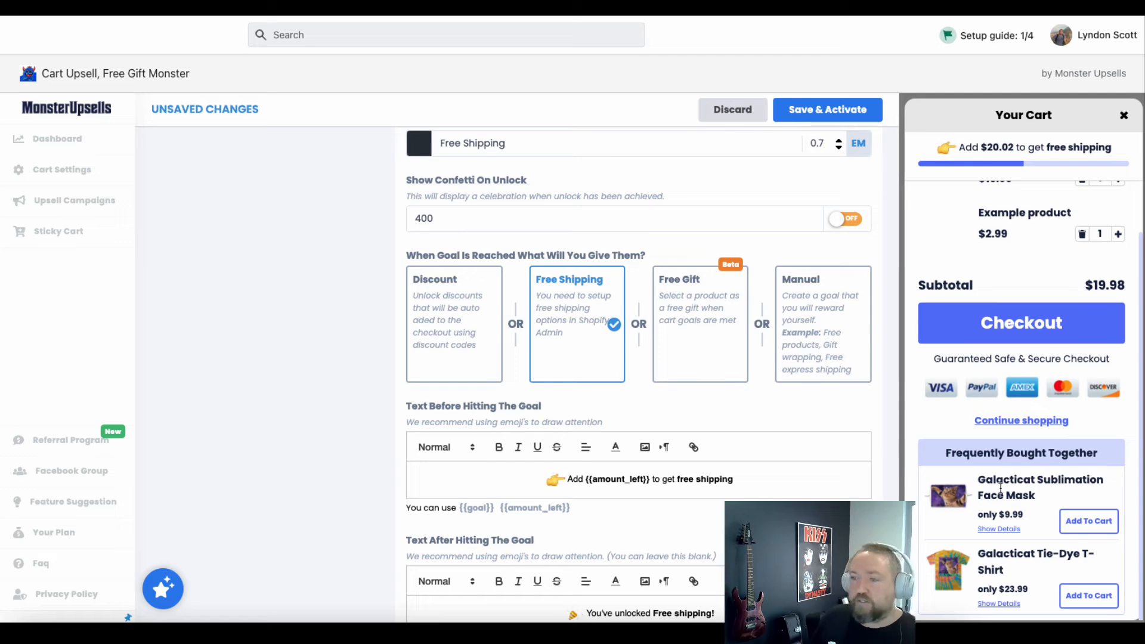
Check the editable messages for before and after hitting the free shipping goal, selecting the text of each
{"action": "scroll", "coordinate": [527, 283], "scroll_direction": "down", "scroll_amount": 2}
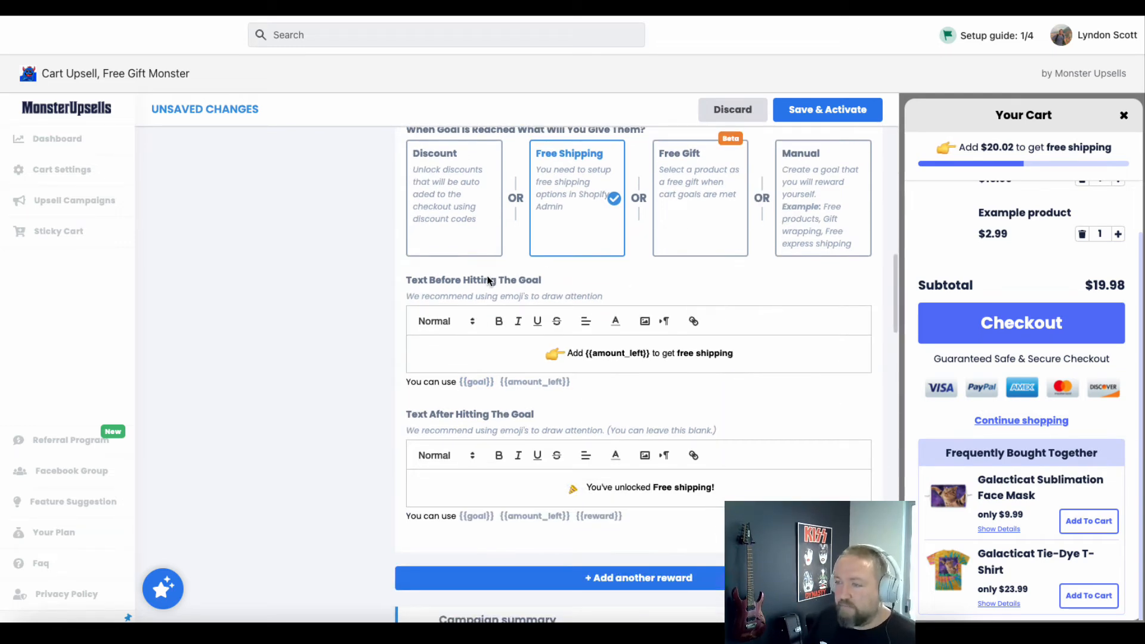
{"action": "left_click", "coordinate": [620, 354]}
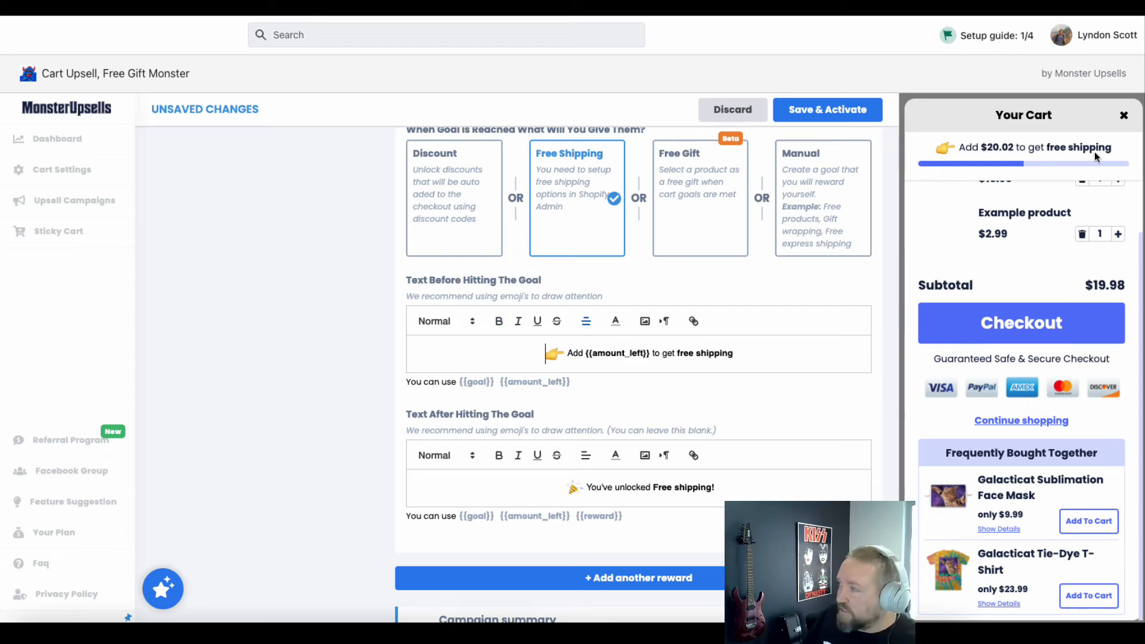
{"action": "left_click_drag", "start_coordinate": [758, 350], "coordinate": [548, 354]}
{"action": "scroll", "coordinate": [637, 375], "scroll_direction": "down", "scroll_amount": 2}
{"action": "left_click", "coordinate": [636, 389]}
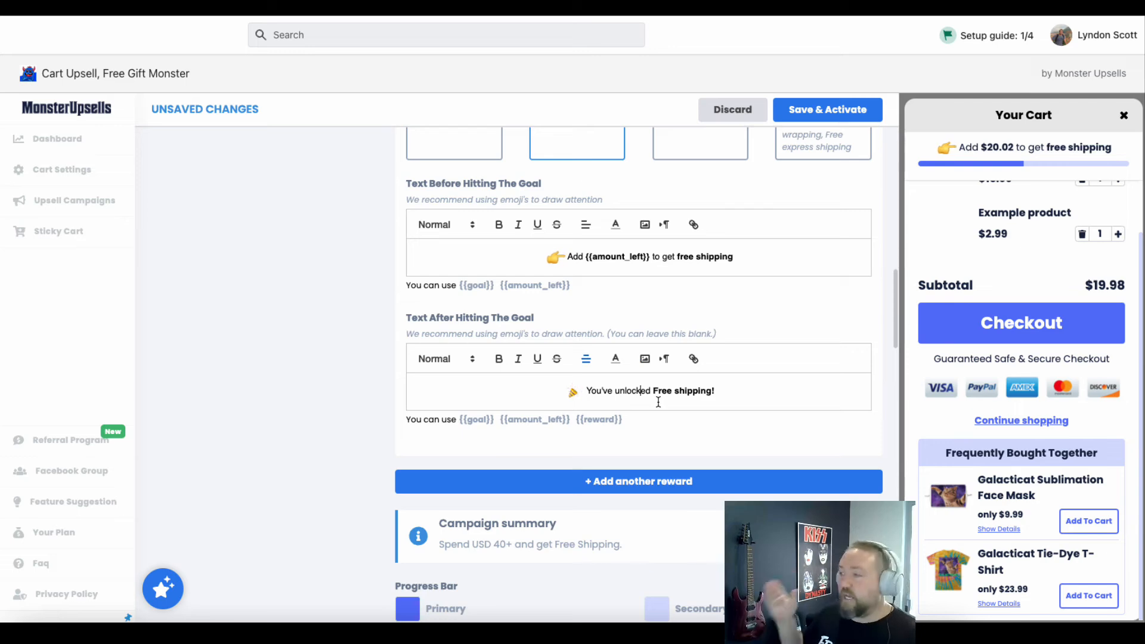
{"action": "left_click_drag", "start_coordinate": [716, 397], "coordinate": [555, 396]}
Review the campaign summary, progress bar colors and Frequently Bought Together product suggestion settings
{"action": "scroll", "coordinate": [495, 358], "scroll_direction": "down", "scroll_amount": 2}
{"action": "scroll", "coordinate": [492, 342], "scroll_direction": "down", "scroll_amount": 2}
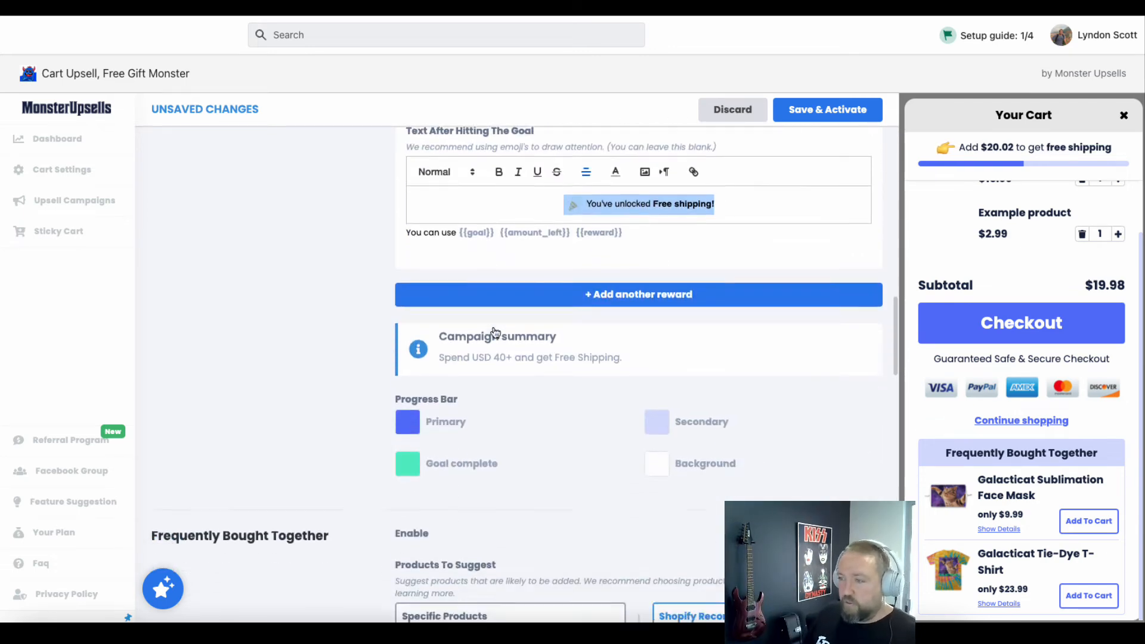
{"action": "scroll", "coordinate": [604, 299], "scroll_direction": "up", "scroll_amount": 1}
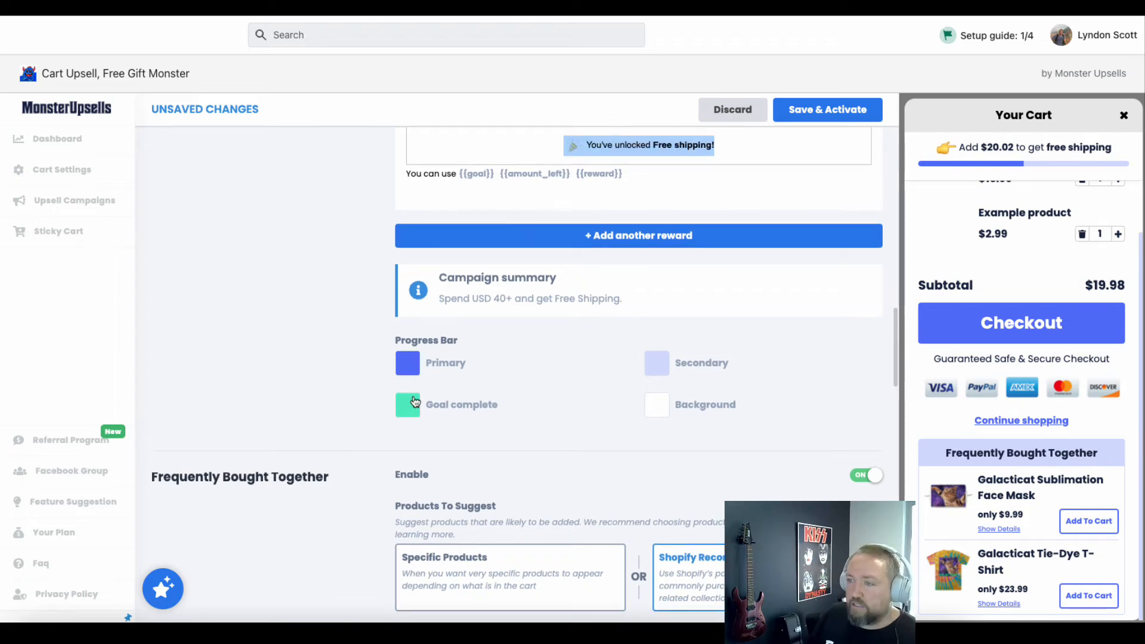
{"action": "scroll", "coordinate": [636, 396], "scroll_direction": "down", "scroll_amount": 2}
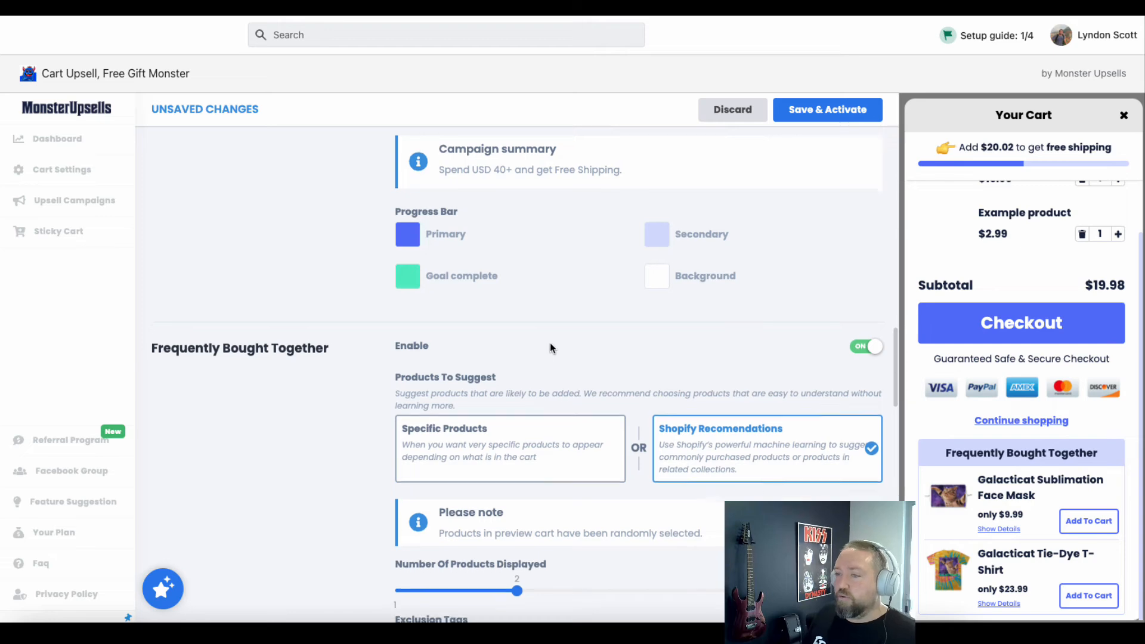
{"action": "scroll", "coordinate": [507, 343], "scroll_direction": "down", "scroll_amount": 2}
{"action": "scroll", "coordinate": [273, 325], "scroll_direction": "down", "scroll_amount": 2}
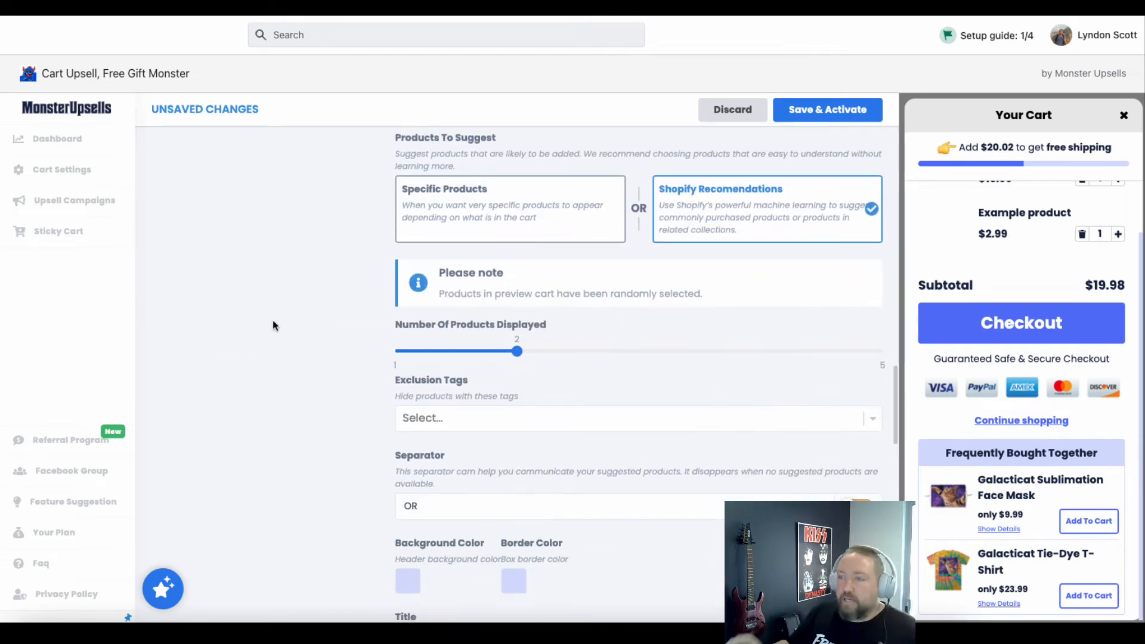
Switch the Frequently Bought Together product suggestions from Shopify Recommendations to Specific Products
{"action": "scroll", "coordinate": [271, 294], "scroll_direction": "up", "scroll_amount": 2}
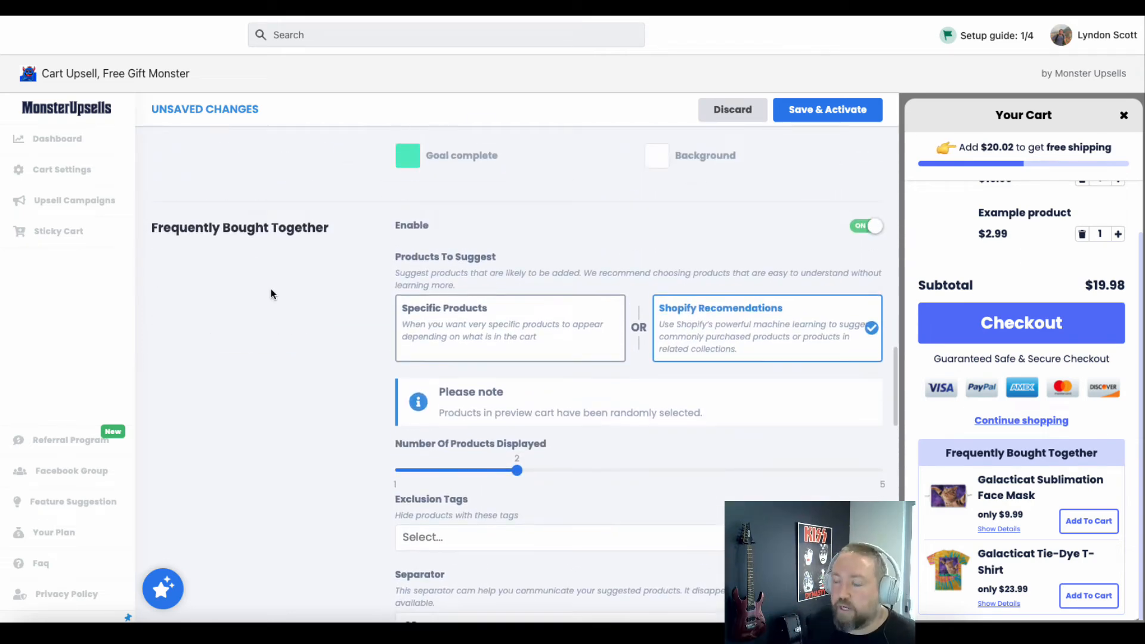
{"action": "scroll", "coordinate": [287, 310], "scroll_direction": "down", "scroll_amount": 3}
{"action": "scroll", "coordinate": [286, 306], "scroll_direction": "up", "scroll_amount": 2}
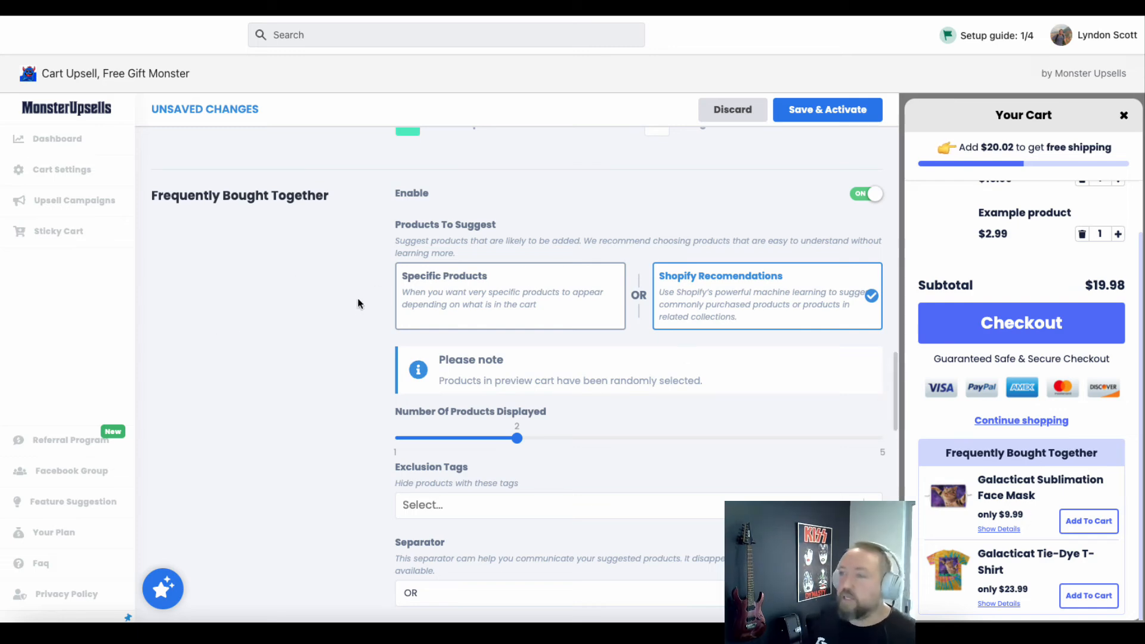
{"action": "left_click", "coordinate": [480, 299]}
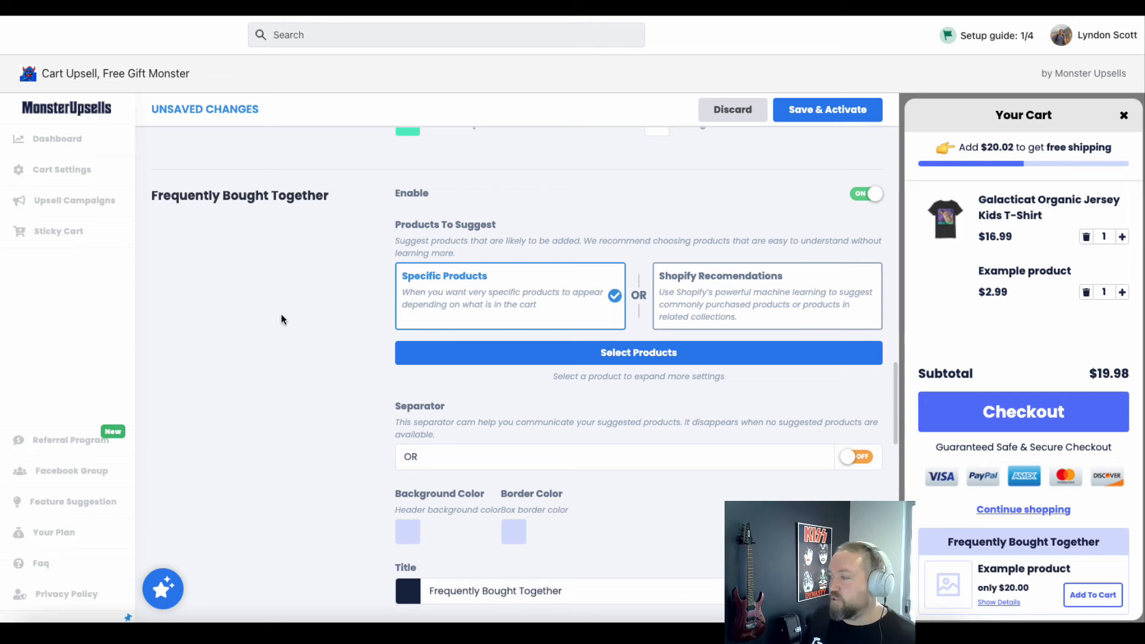
View the products available to suggest under Frequently Bought Together, then close the product picker without adding any
{"action": "scroll", "coordinate": [277, 314], "scroll_direction": "down", "scroll_amount": 2}
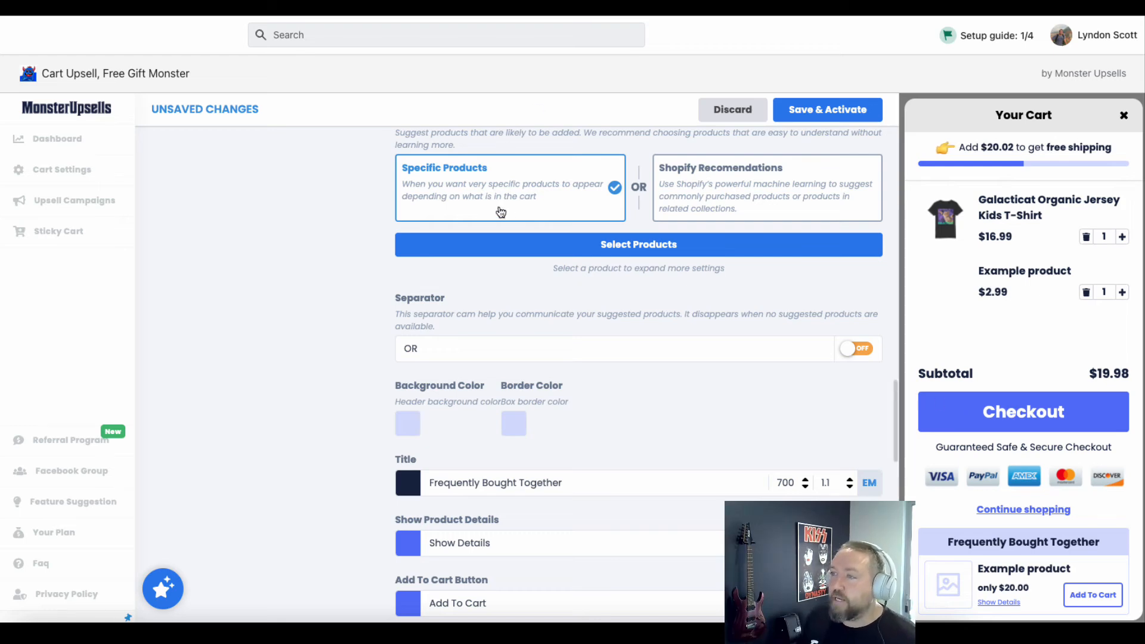
{"action": "scroll", "coordinate": [349, 247], "scroll_direction": "down", "scroll_amount": 1}
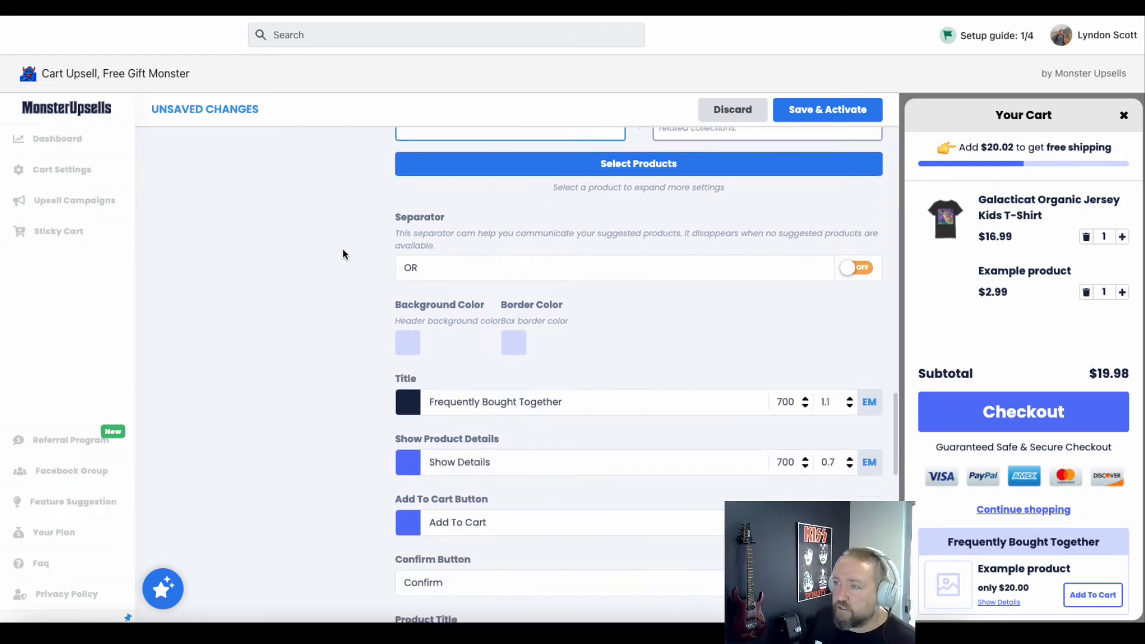
{"action": "scroll", "coordinate": [338, 244], "scroll_direction": "up", "scroll_amount": 2}
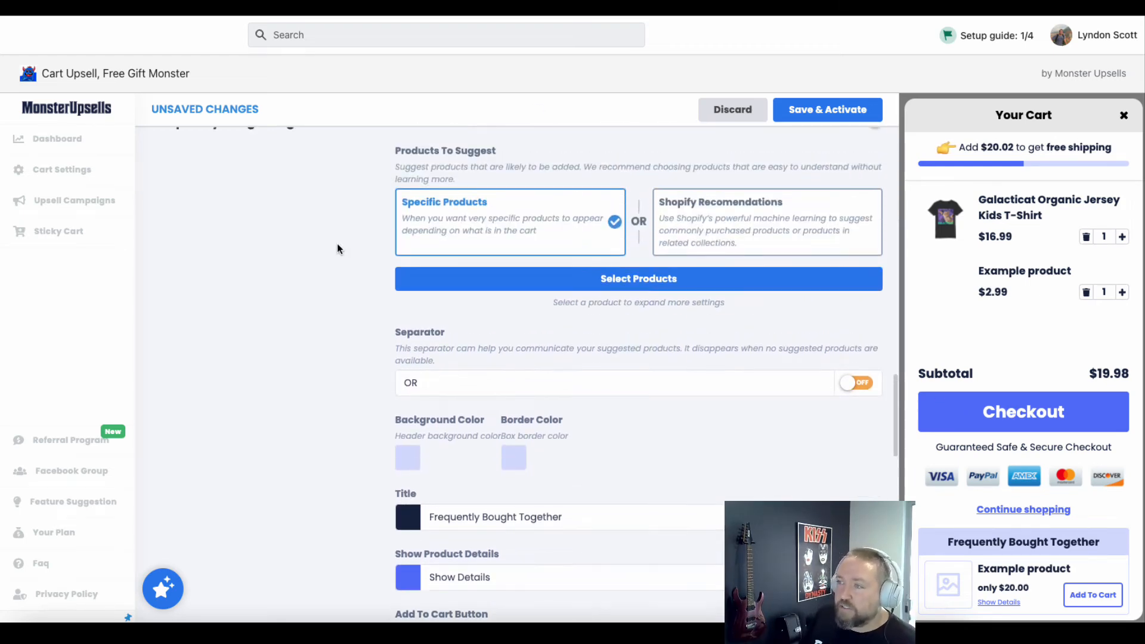
{"action": "left_click", "coordinate": [610, 280]}
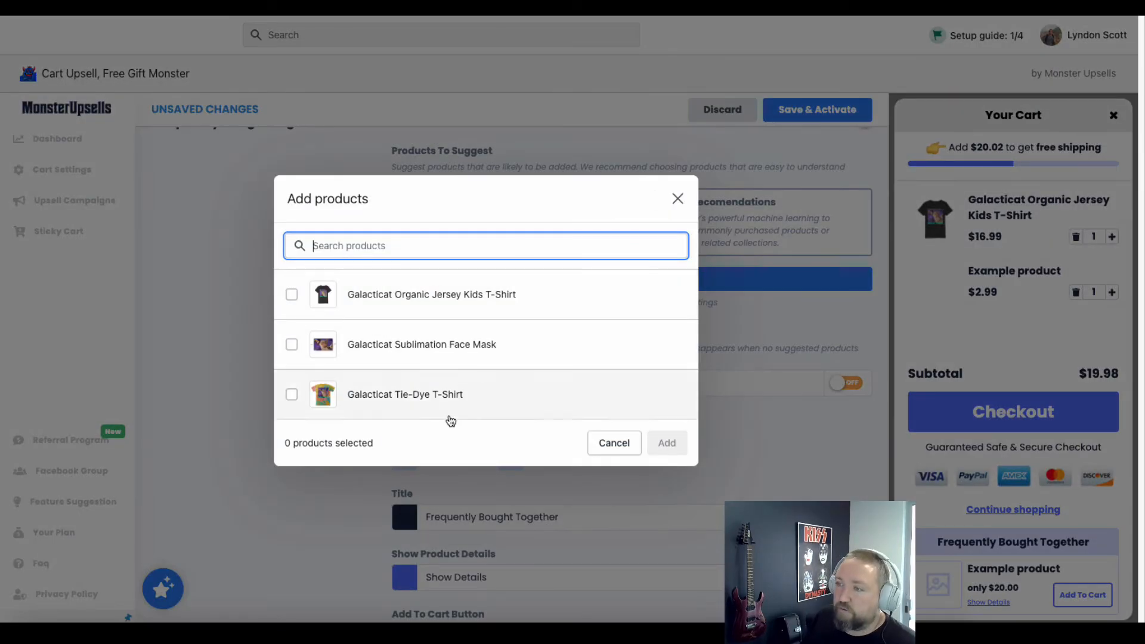
{"action": "left_click", "coordinate": [677, 198]}
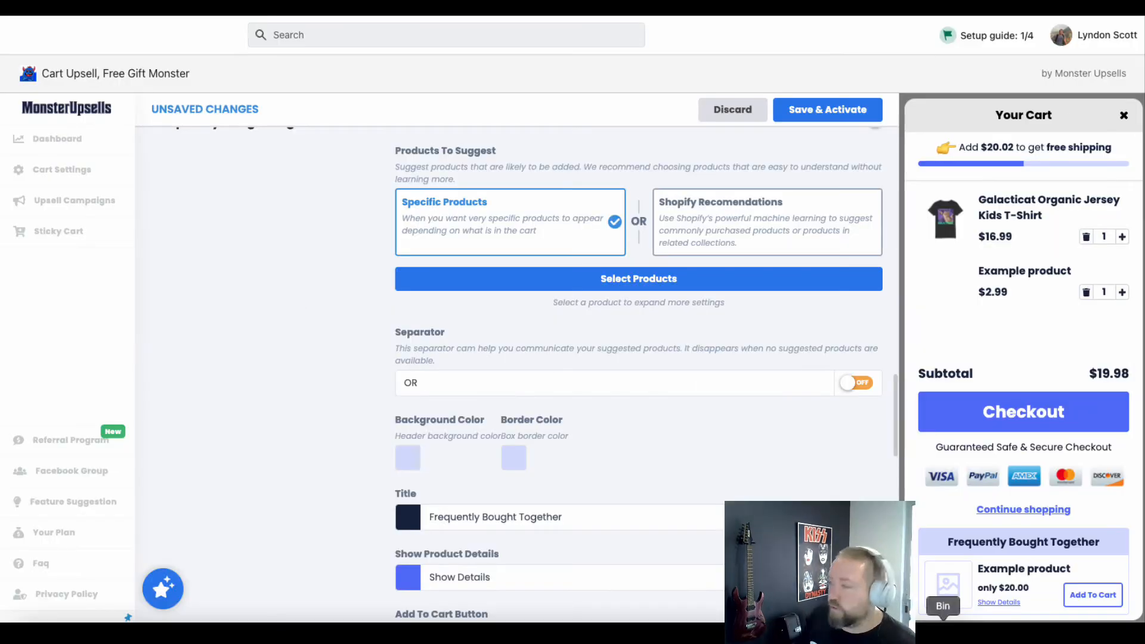
Review the campaign's suggestion styling, Show Details, Country Targeting and Extra Modules settings, then return to its reward goal and Basic Settings
{"action": "scroll", "coordinate": [322, 411], "scroll_direction": "up", "scroll_amount": 1}
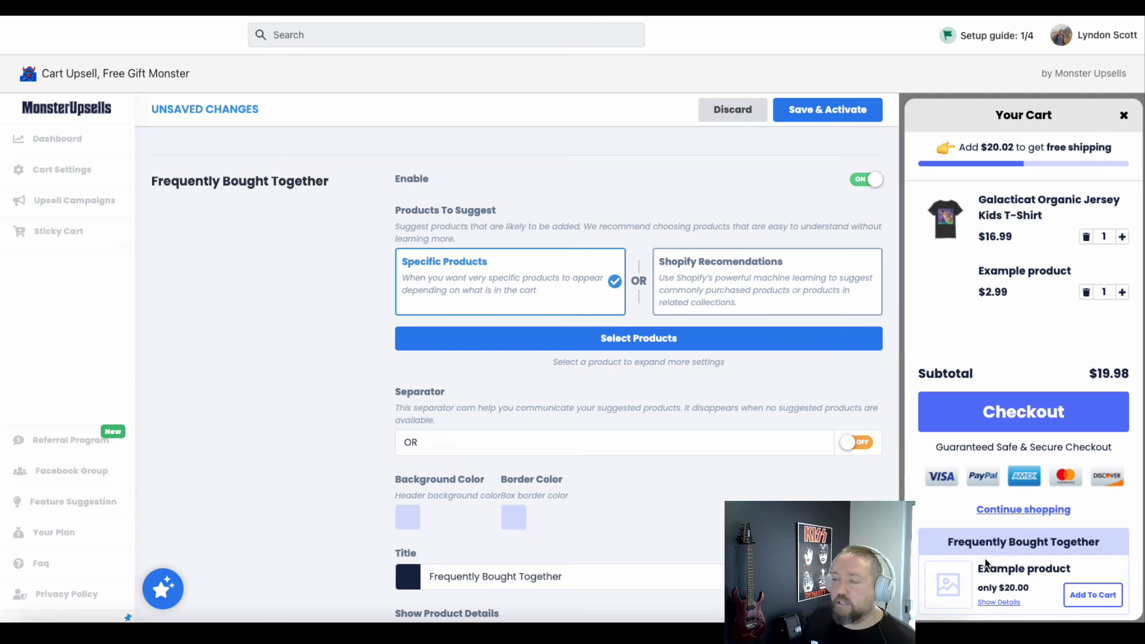
{"action": "scroll", "coordinate": [214, 370], "scroll_direction": "down", "scroll_amount": 1}
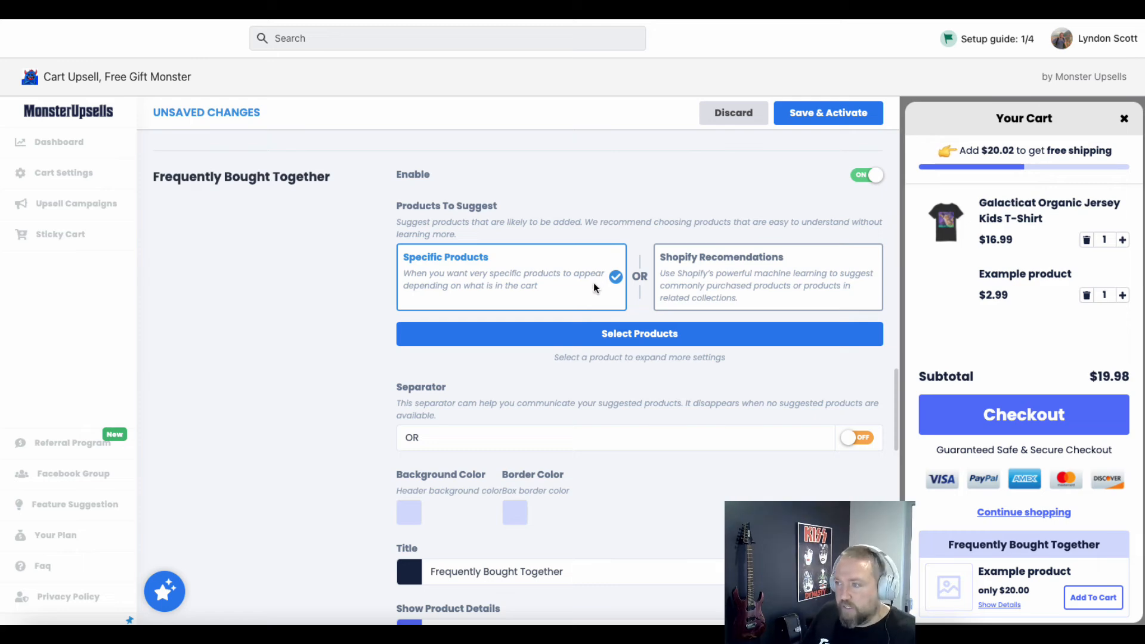
{"action": "scroll", "coordinate": [382, 343], "scroll_direction": "down", "scroll_amount": 6}
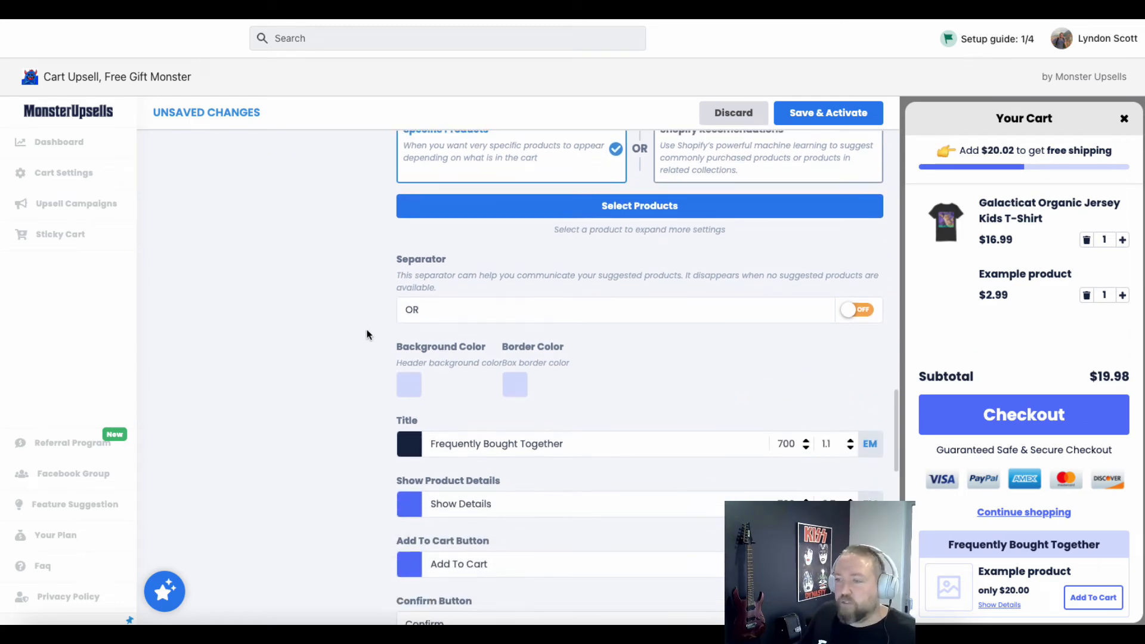
{"action": "scroll", "coordinate": [367, 335], "scroll_direction": "down", "scroll_amount": 10}
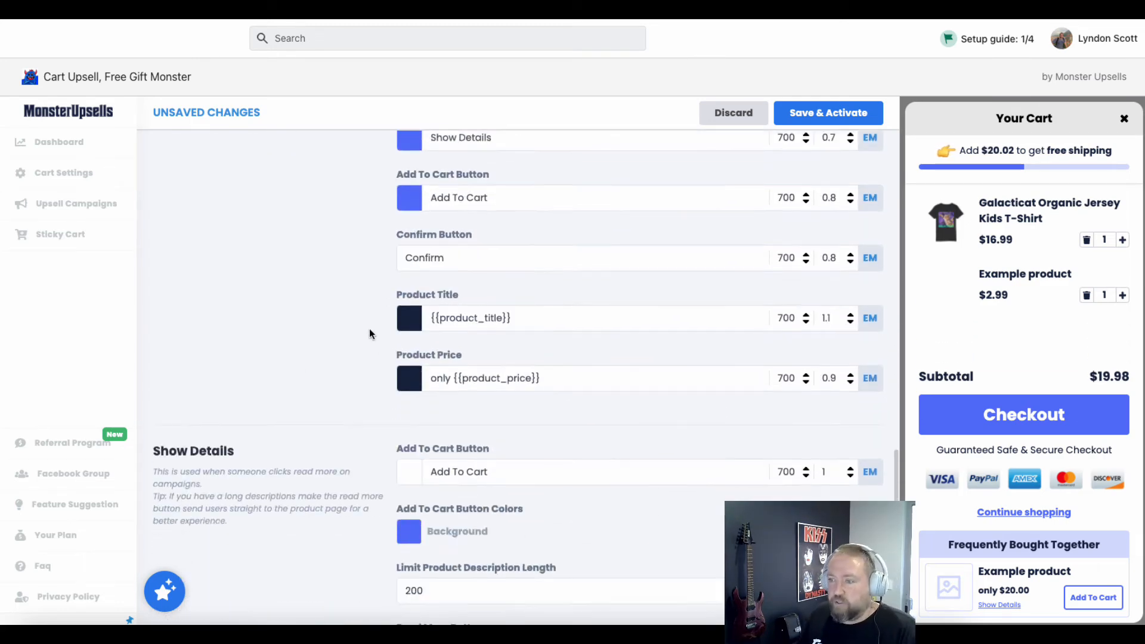
{"action": "scroll", "coordinate": [322, 322], "scroll_direction": "down", "scroll_amount": 1}
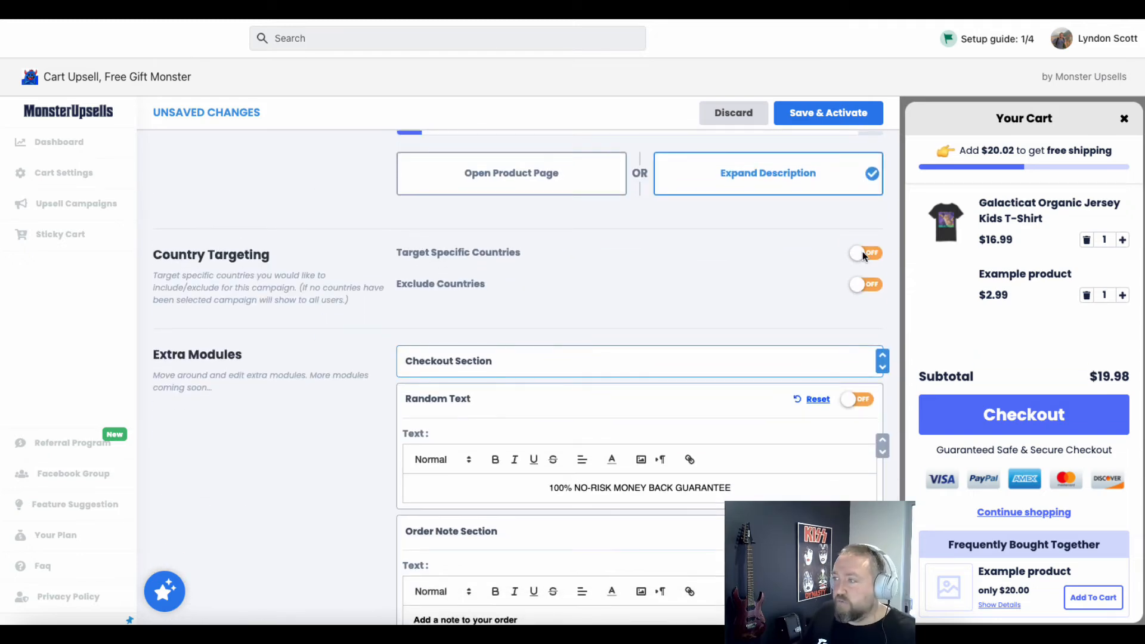
{"action": "scroll", "coordinate": [310, 277], "scroll_direction": "down", "scroll_amount": 2}
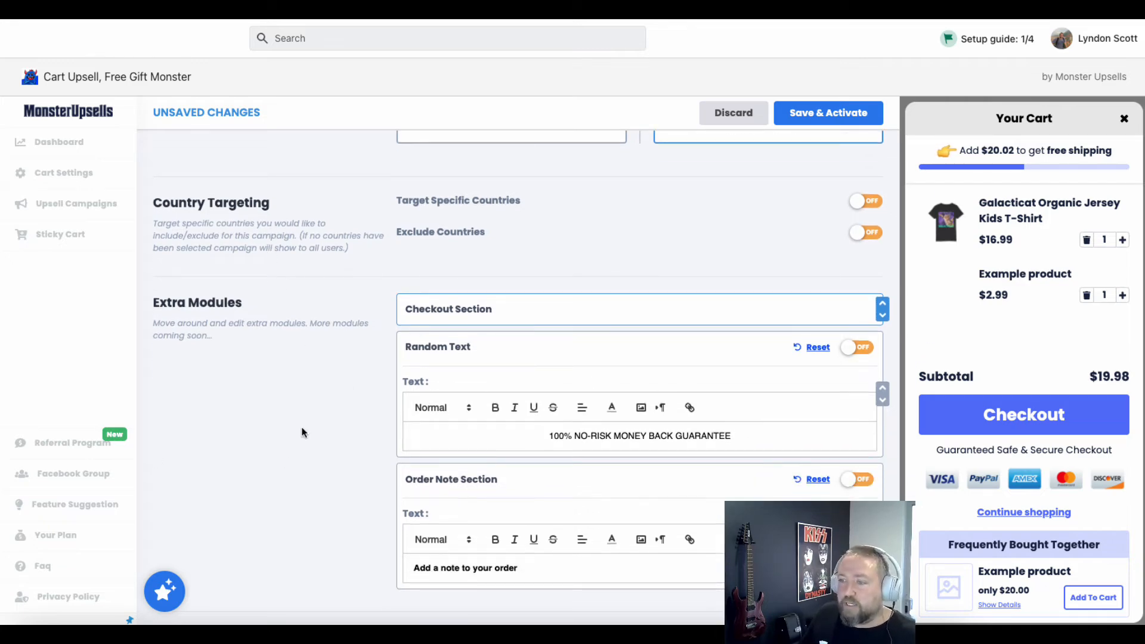
{"action": "scroll", "coordinate": [437, 485], "scroll_direction": "up", "scroll_amount": 15}
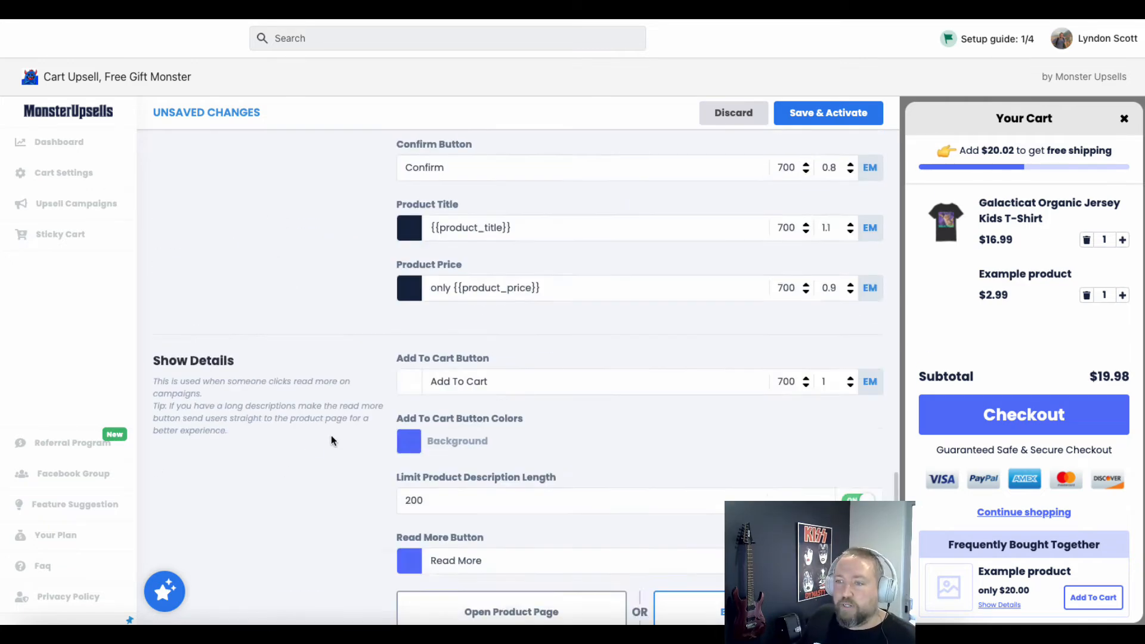
{"action": "scroll", "coordinate": [330, 441], "scroll_direction": "up", "scroll_amount": 5}
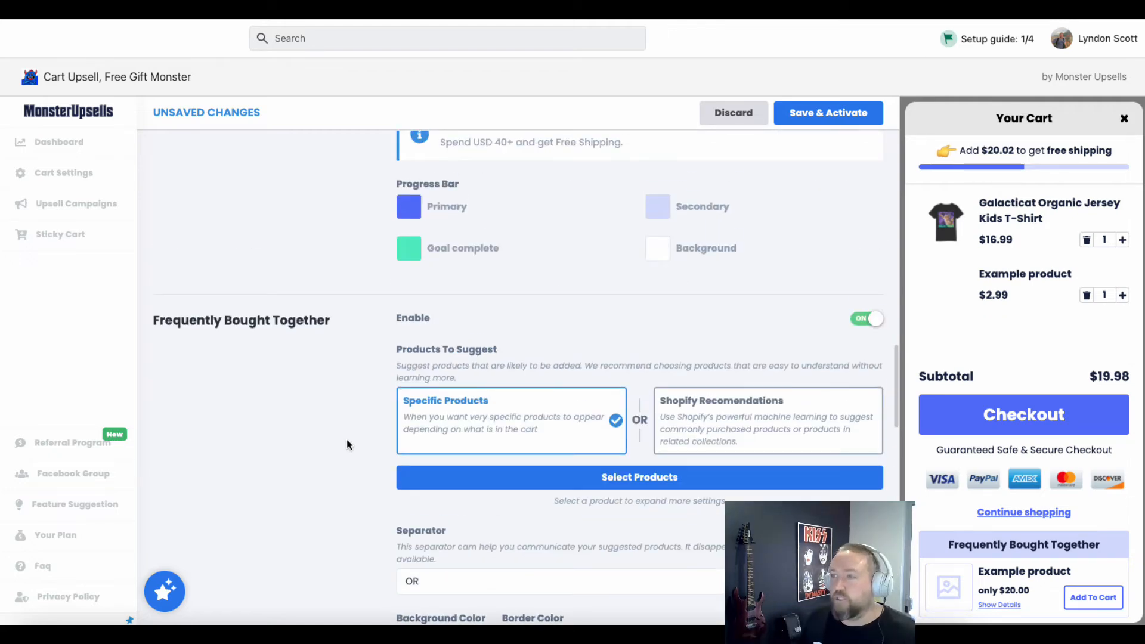
{"action": "scroll", "coordinate": [347, 445], "scroll_direction": "up", "scroll_amount": 13}
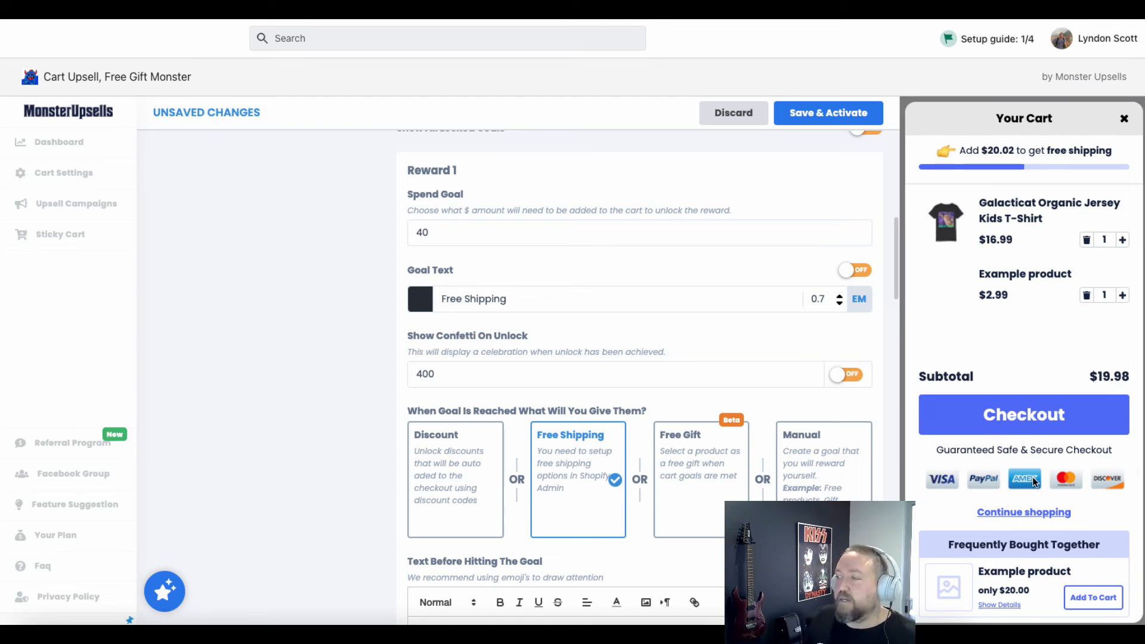
{"action": "scroll", "coordinate": [312, 277], "scroll_direction": "up", "scroll_amount": 8}
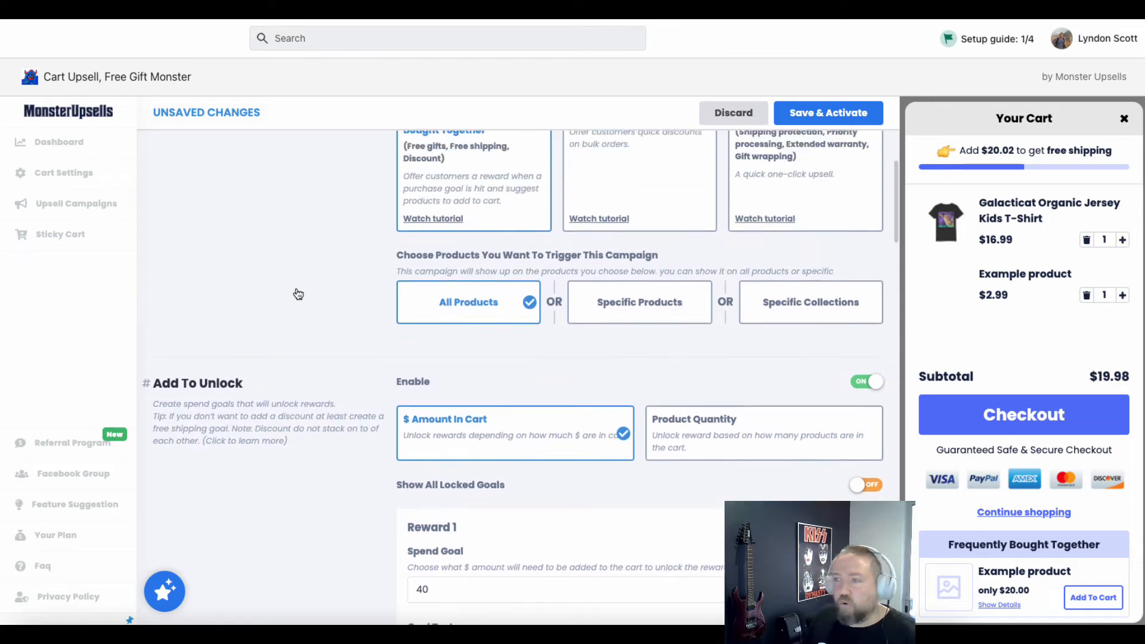
{"action": "scroll", "coordinate": [299, 308], "scroll_direction": "up", "scroll_amount": 2}
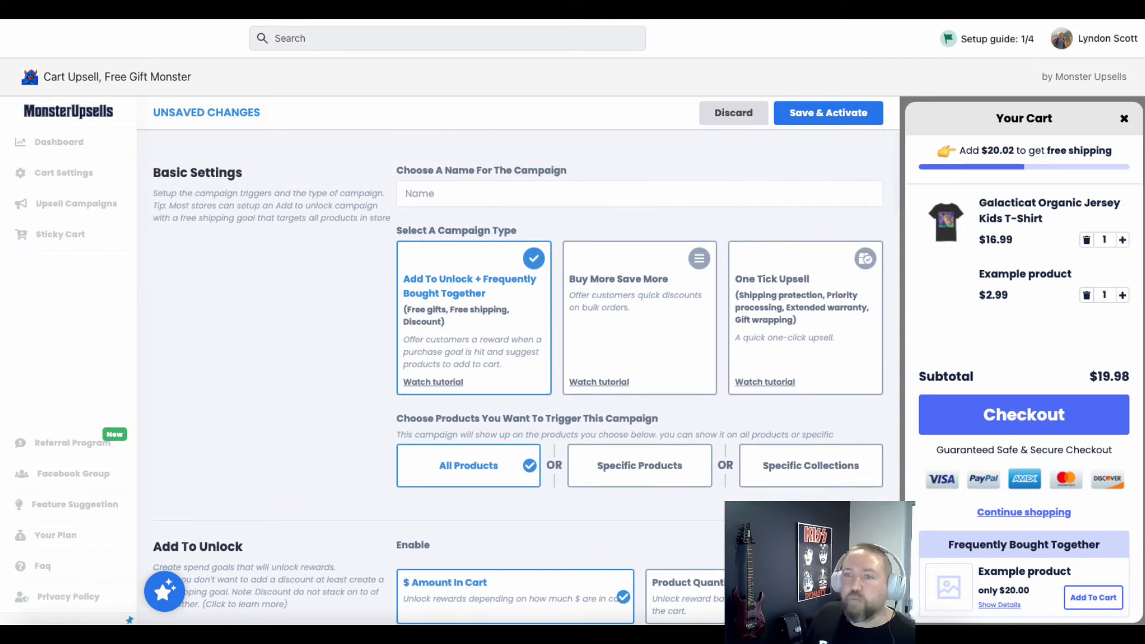
Open the Cart Settings and turn on the Scarcity Timer for the cart drawer
{"action": "left_click", "coordinate": [53, 173]}
{"action": "scroll", "coordinate": [359, 303], "scroll_direction": "down", "scroll_amount": 10}
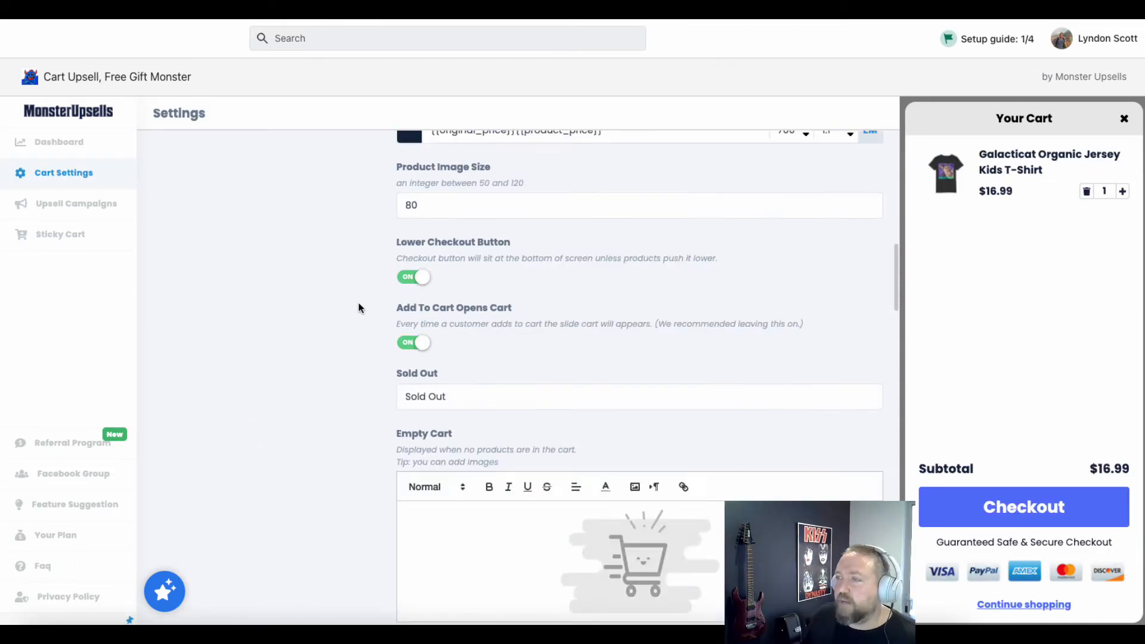
{"action": "scroll", "coordinate": [359, 302], "scroll_direction": "down", "scroll_amount": 12}
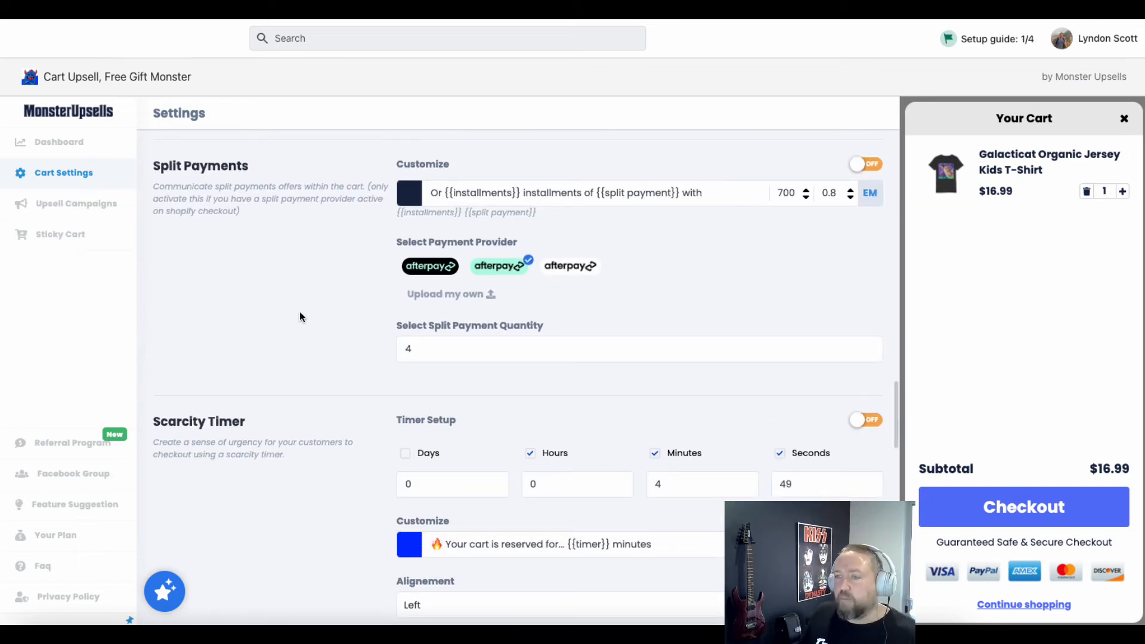
{"action": "scroll", "coordinate": [301, 313], "scroll_direction": "down", "scroll_amount": 4}
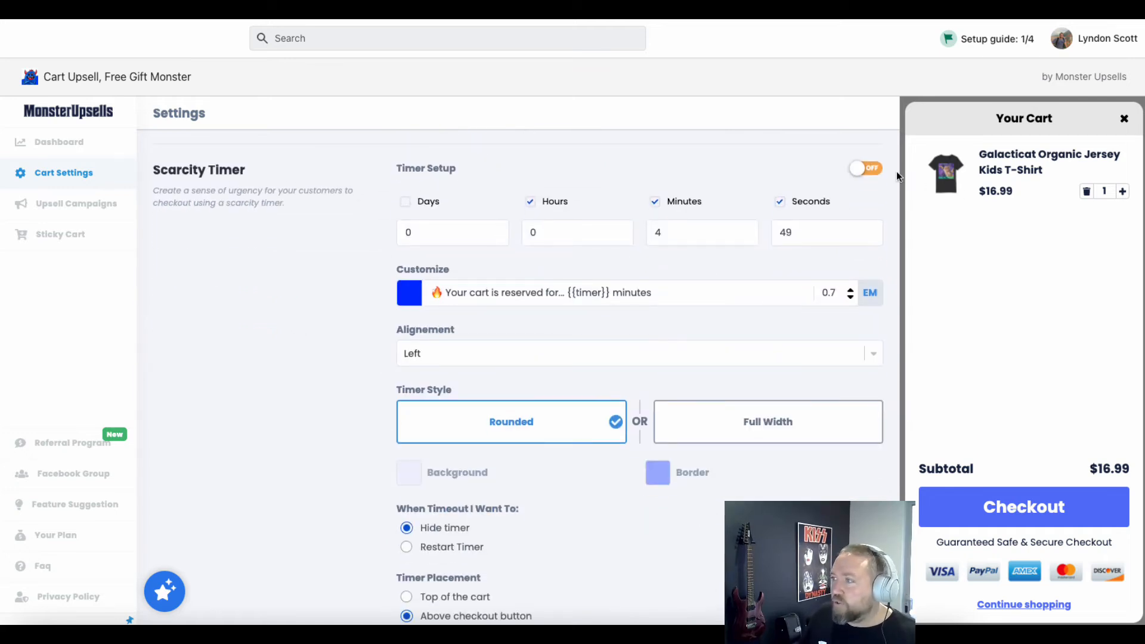
{"action": "left_click", "coordinate": [877, 170]}
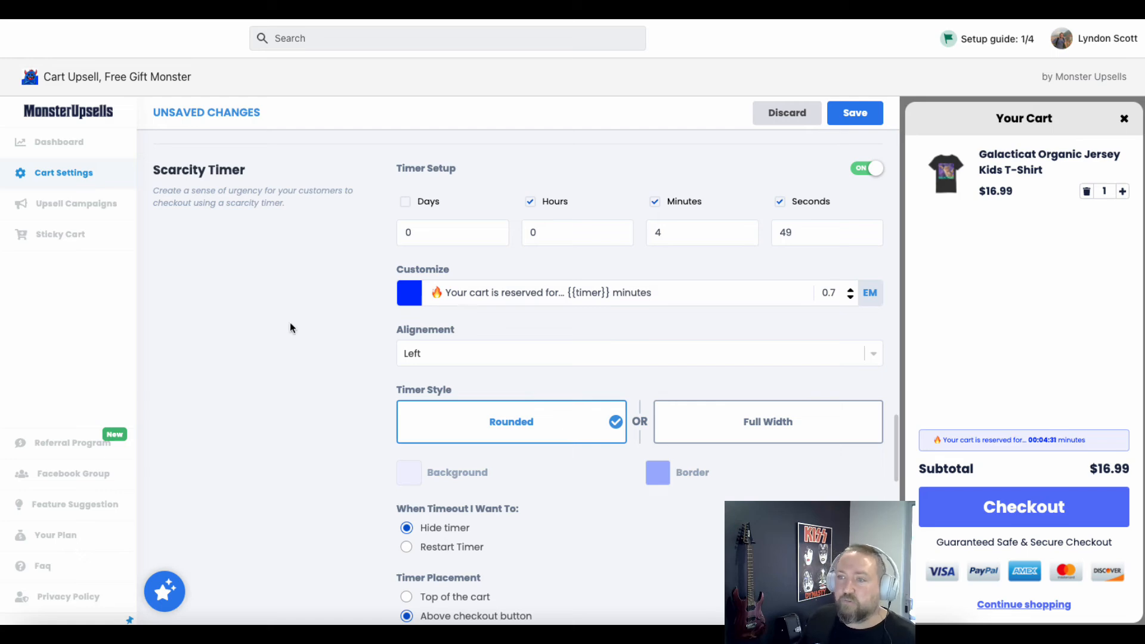
Review the timer placement, Trust Badges, Terms And Conditions, Announcement Banner and Custom CSS options in the cart settings
{"action": "scroll", "coordinate": [290, 322], "scroll_direction": "down", "scroll_amount": 4}
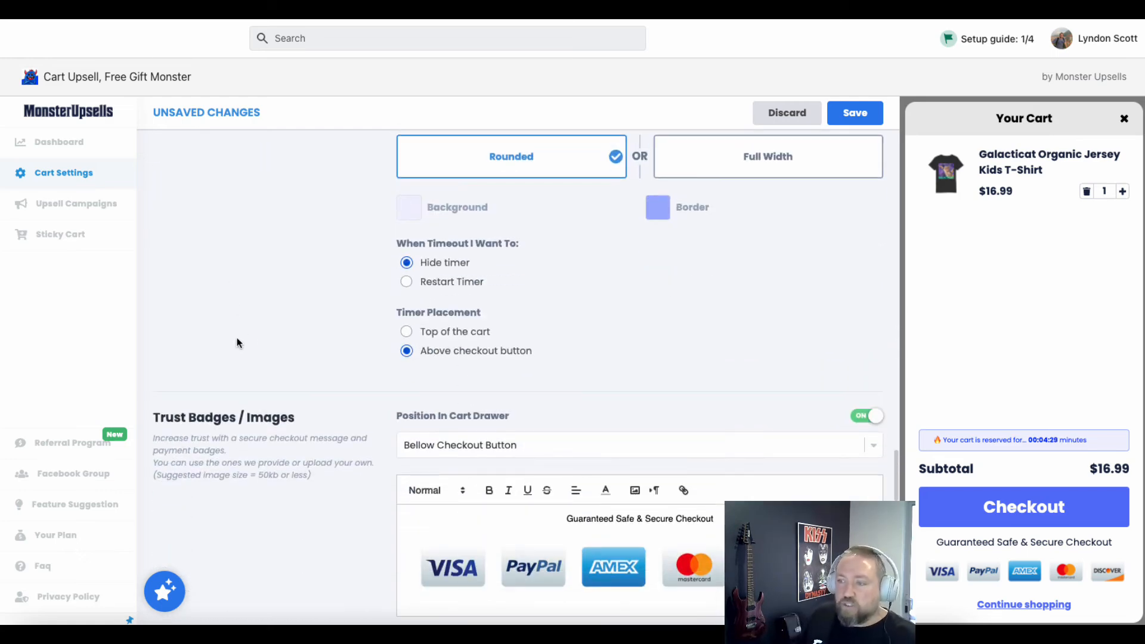
{"action": "scroll", "coordinate": [236, 342], "scroll_direction": "down", "scroll_amount": 2}
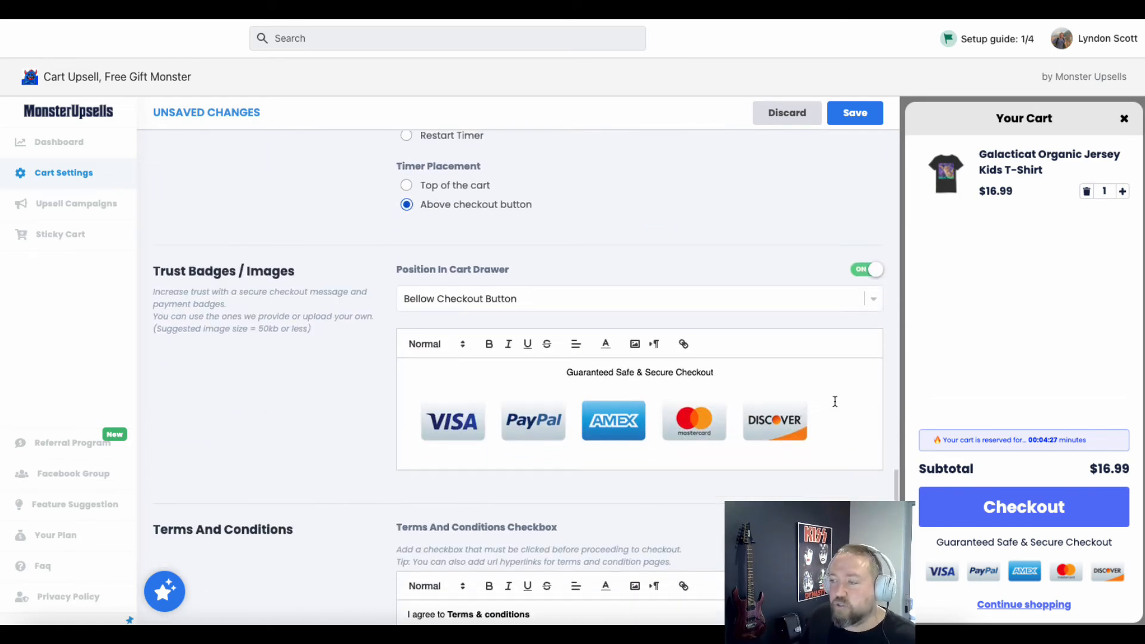
{"action": "left_click", "coordinate": [843, 416]}
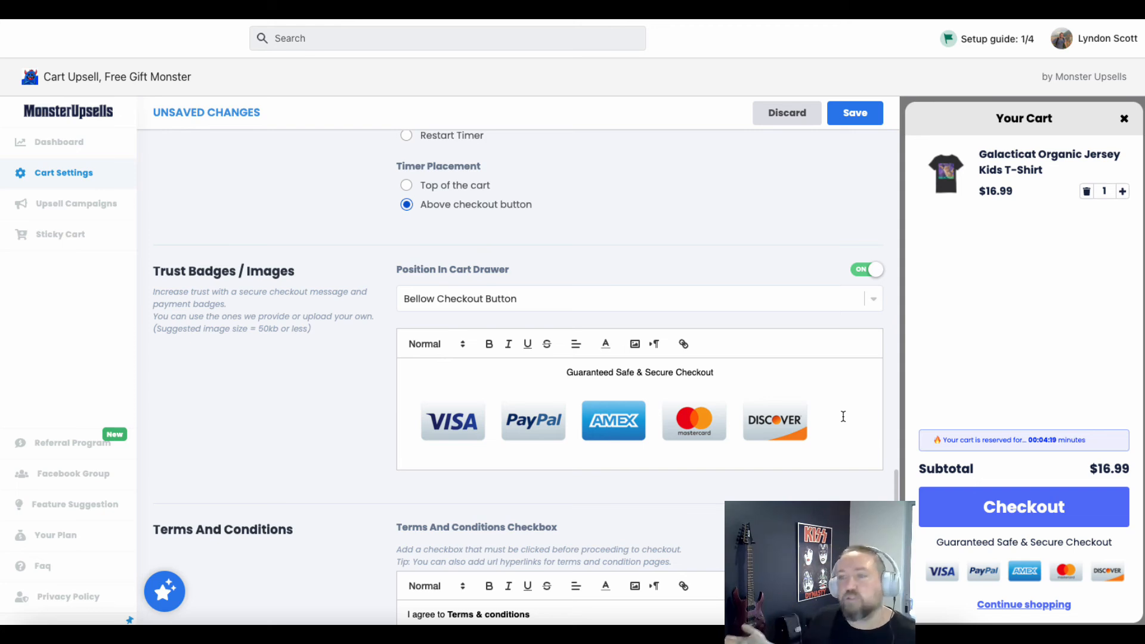
{"action": "scroll", "coordinate": [842, 423], "scroll_direction": "down", "scroll_amount": 1}
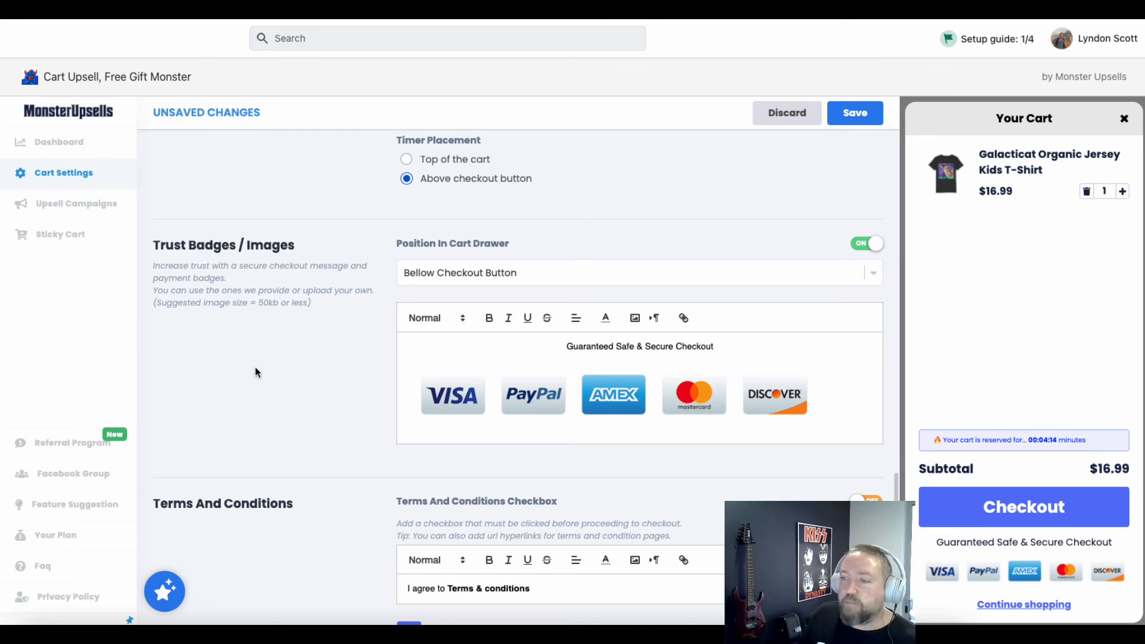
{"action": "scroll", "coordinate": [255, 373], "scroll_direction": "down", "scroll_amount": 4}
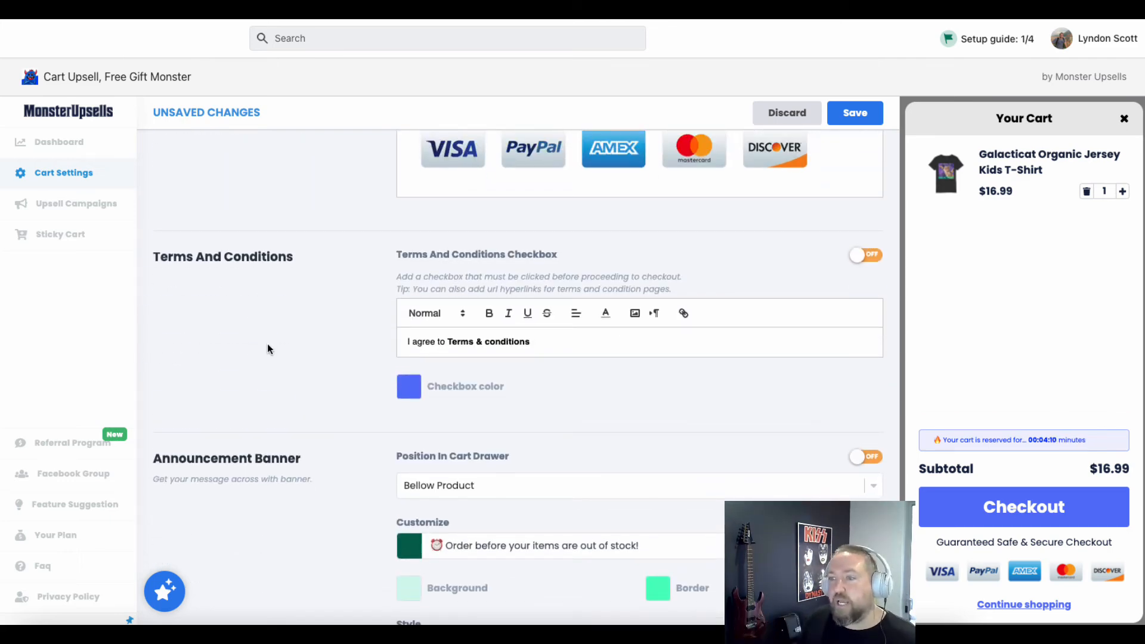
{"action": "scroll", "coordinate": [272, 325], "scroll_direction": "down", "scroll_amount": 4}
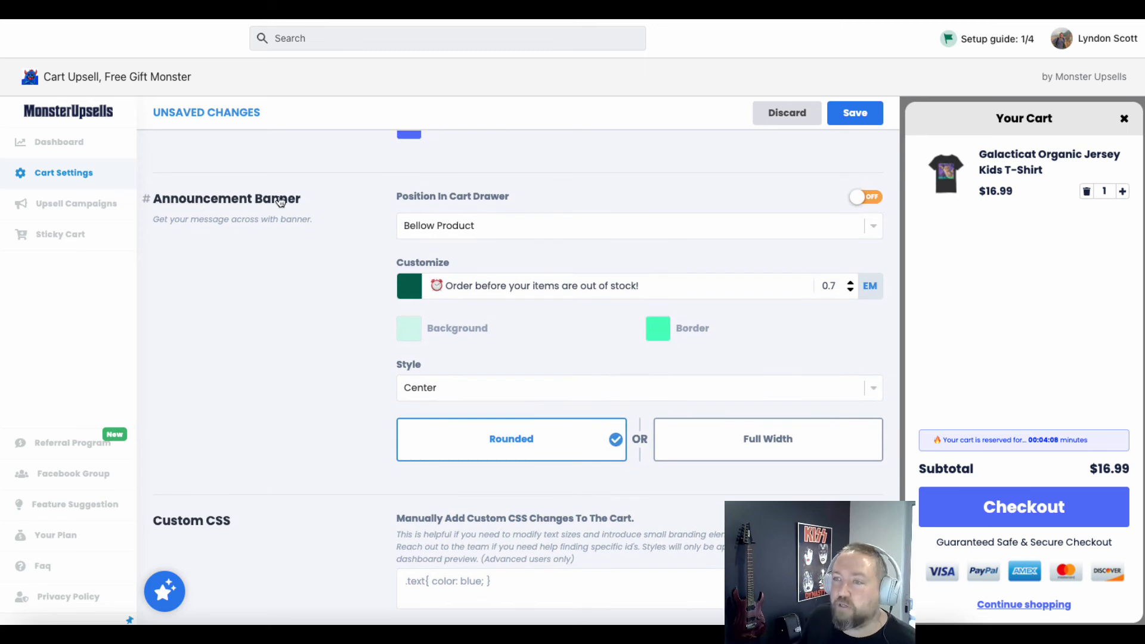
{"action": "scroll", "coordinate": [271, 279], "scroll_direction": "down", "scroll_amount": 2}
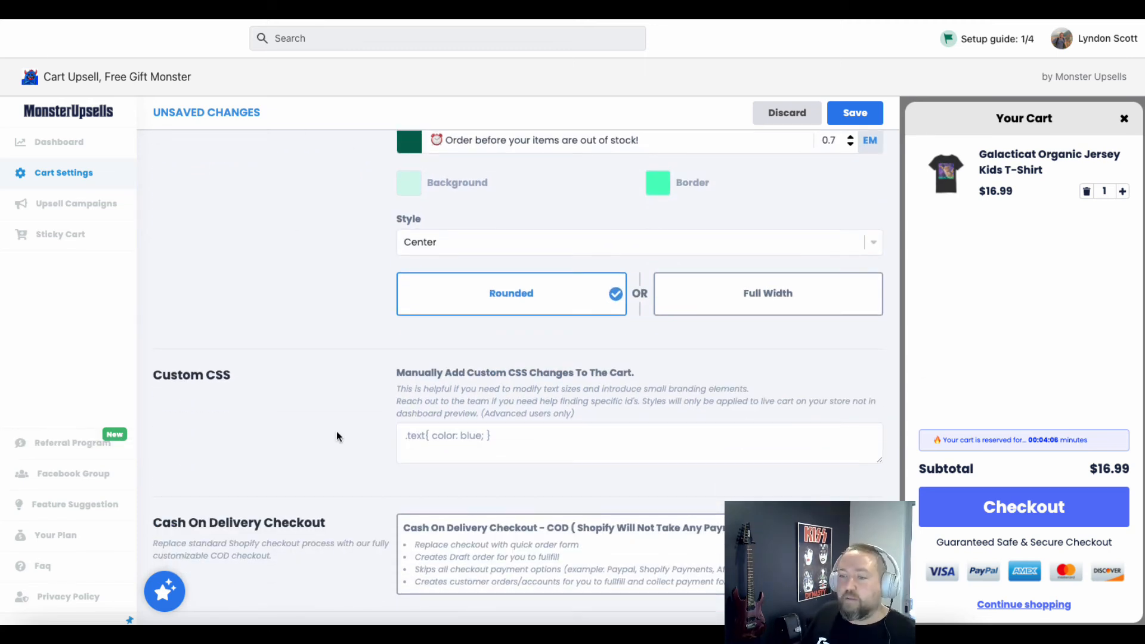